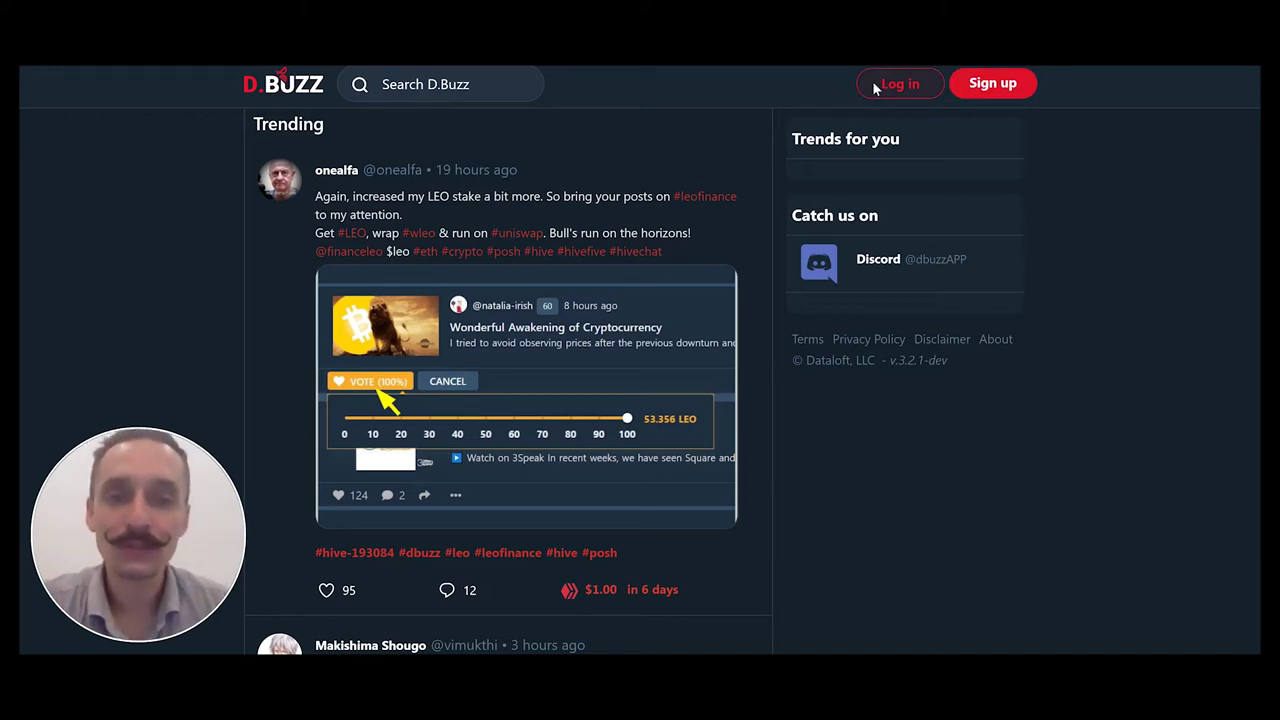
# Log in with Hive Keychain using the account's username and approve the Keychain request
pyautogui.click(879, 86)
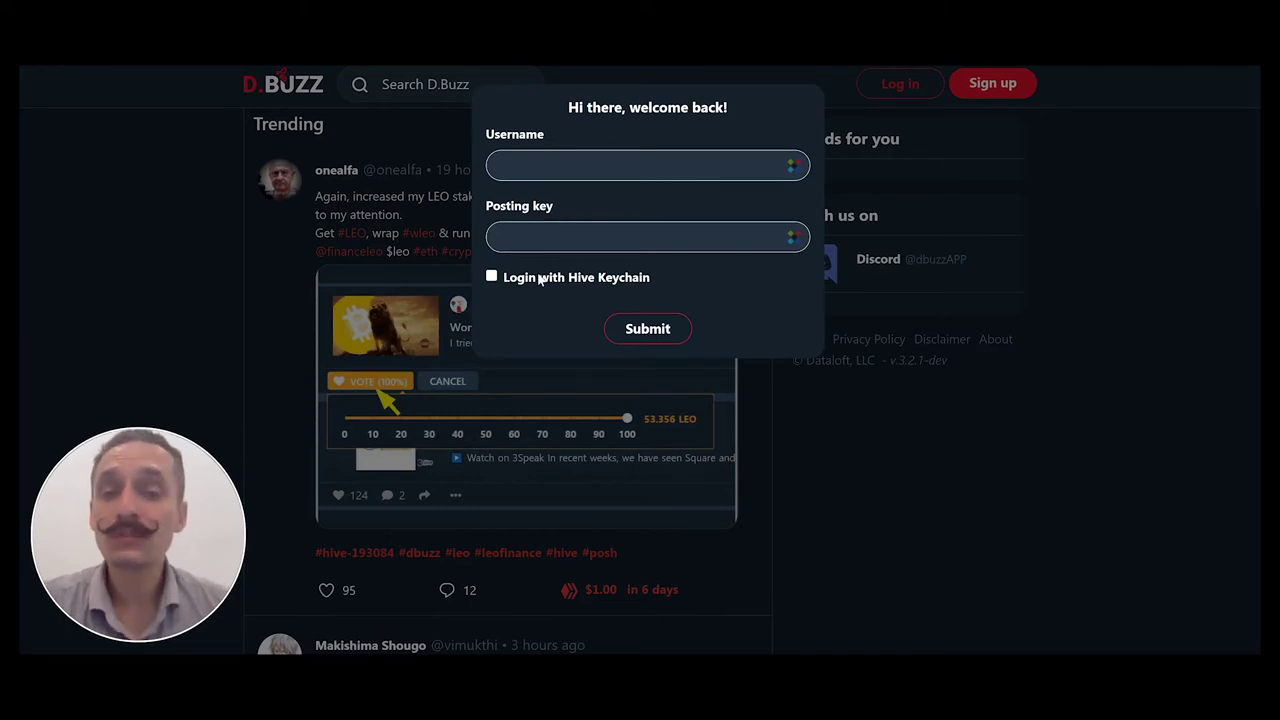
pyautogui.click(512, 278)
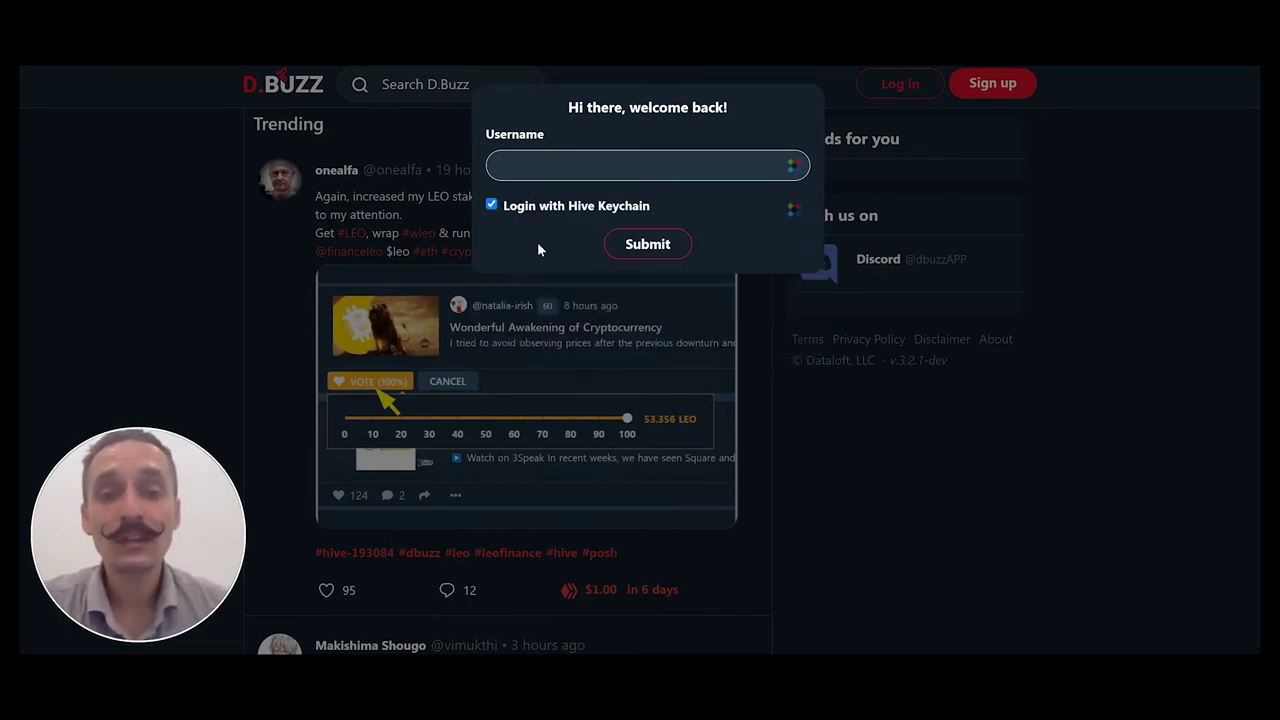
pyautogui.click(550, 166)
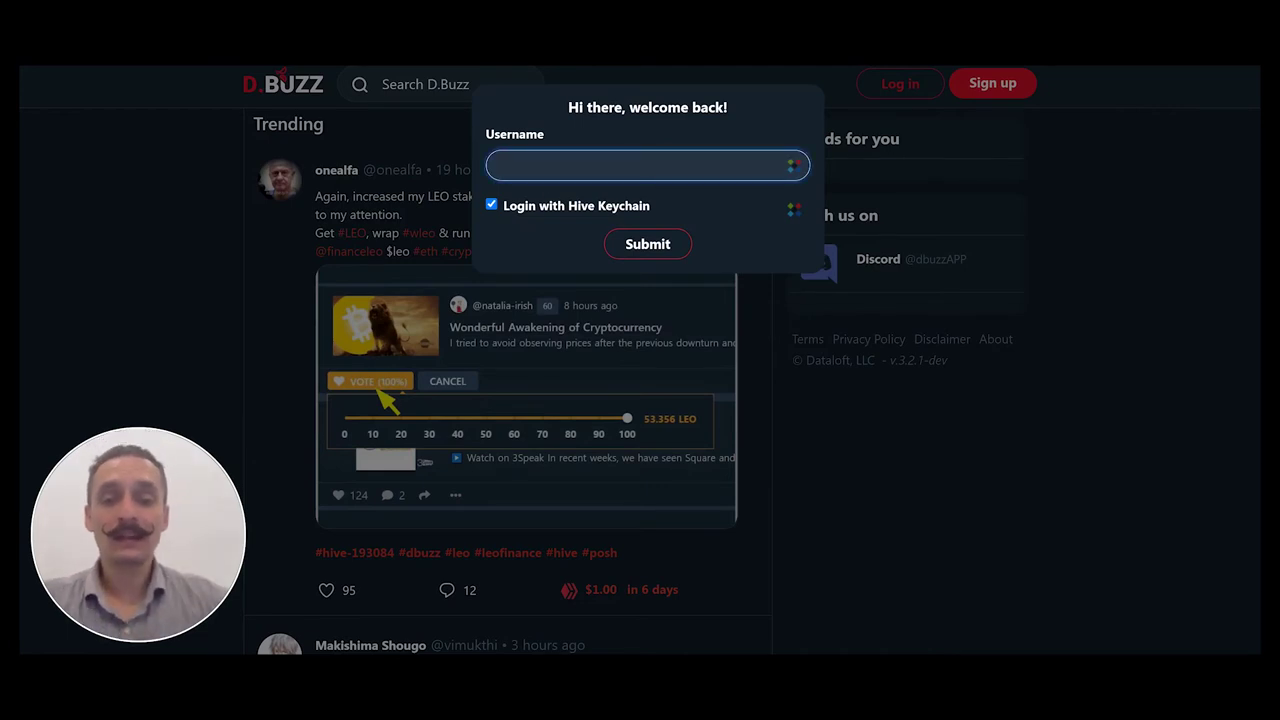
pyautogui.write('roamingsparrow')
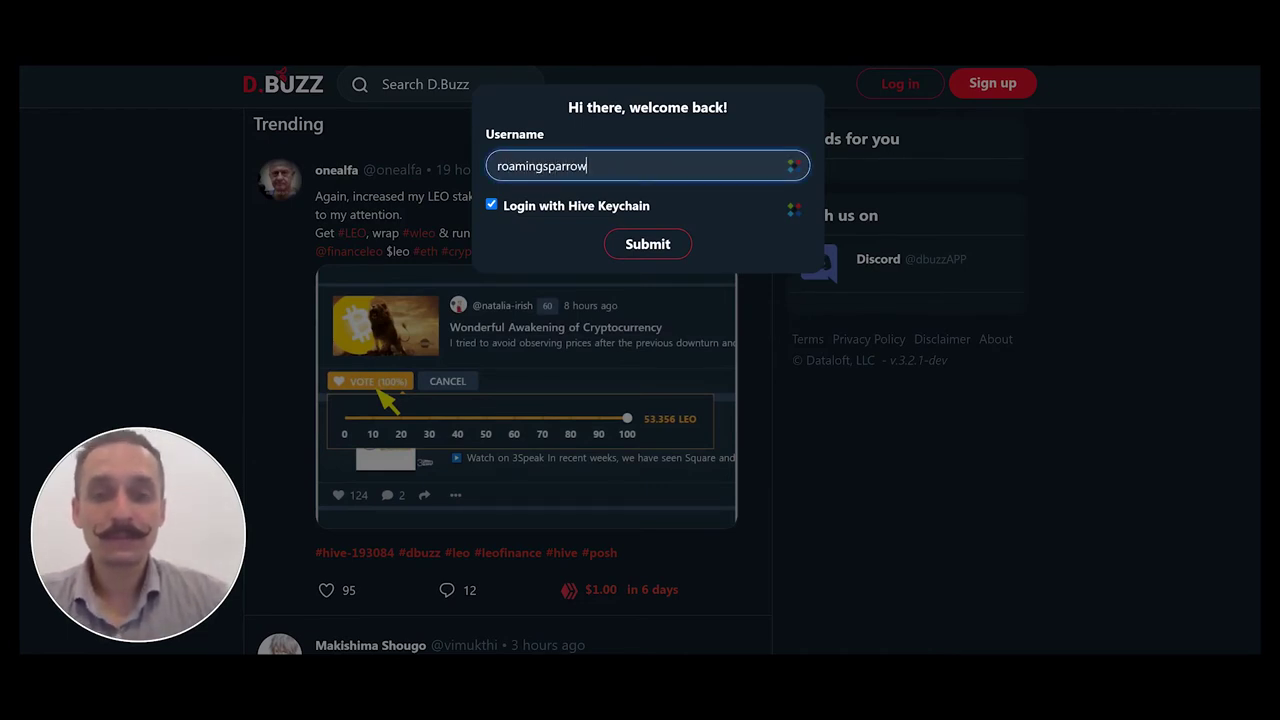
pyautogui.click(625, 246)
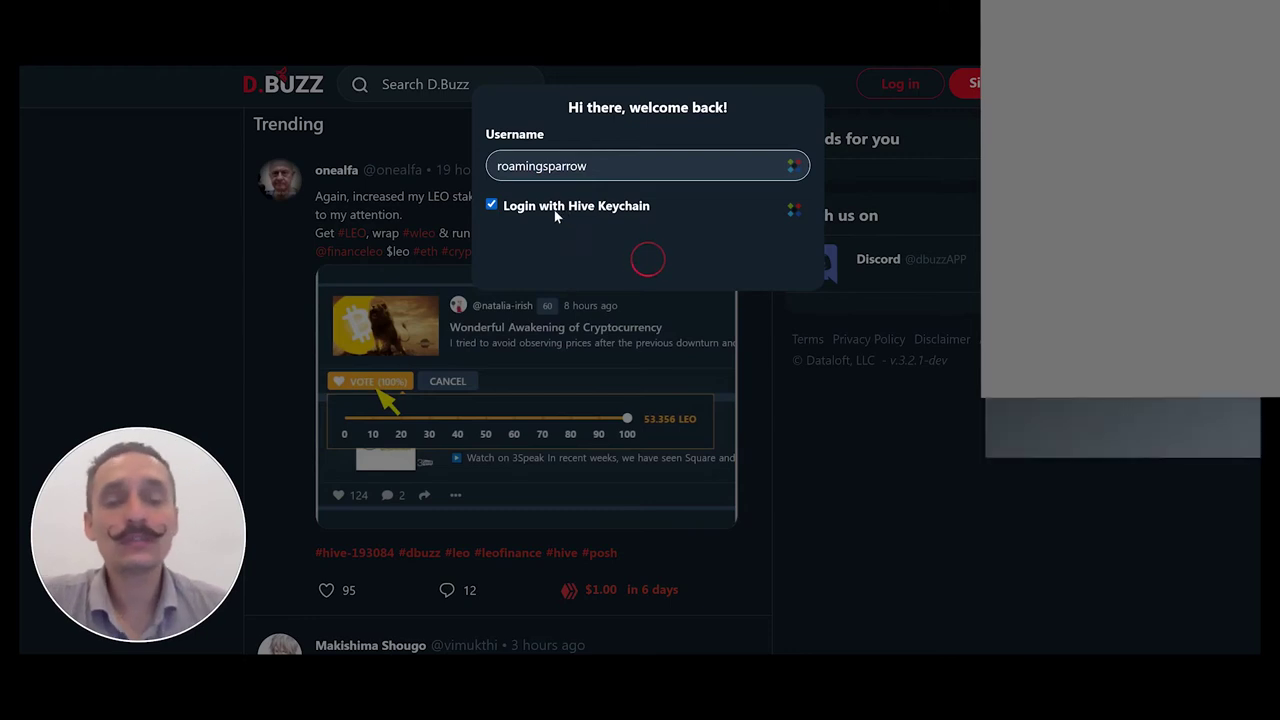
pyautogui.click(1240, 421)
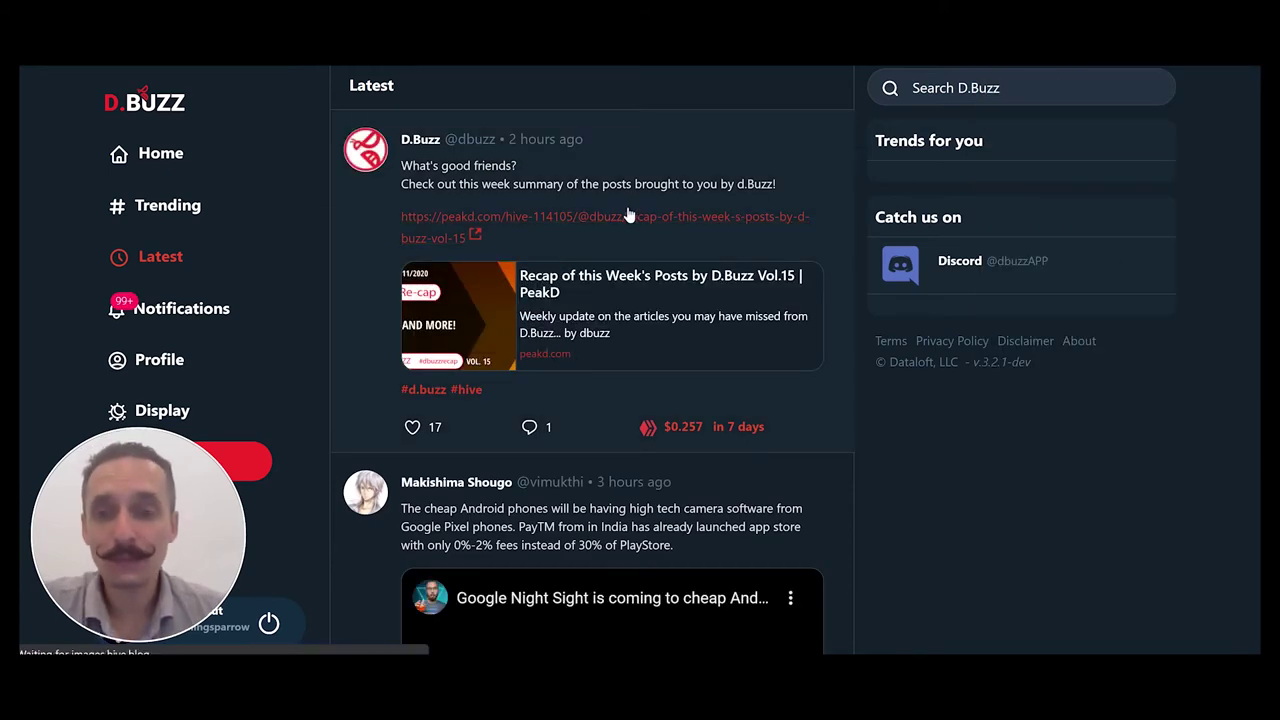
# Look through the posts in the Latest feed
pyautogui.scroll(-6, 630, 210)
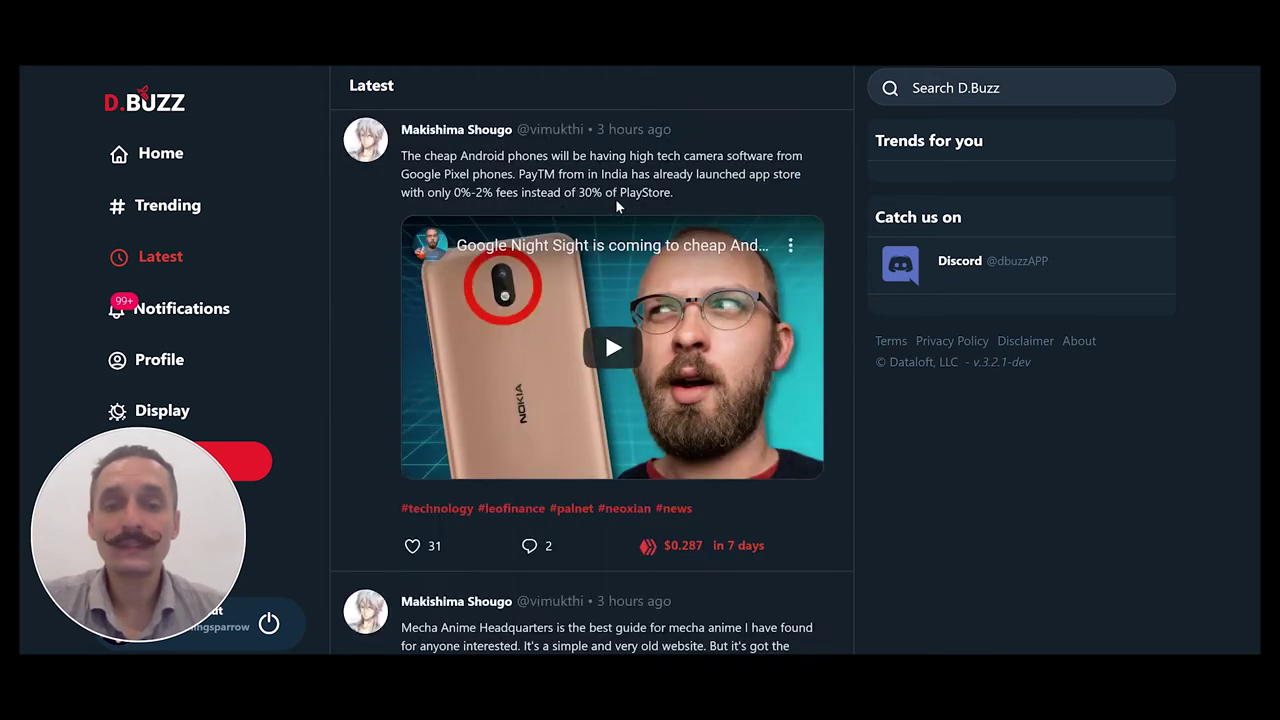
pyautogui.scroll(-4, 615, 206)
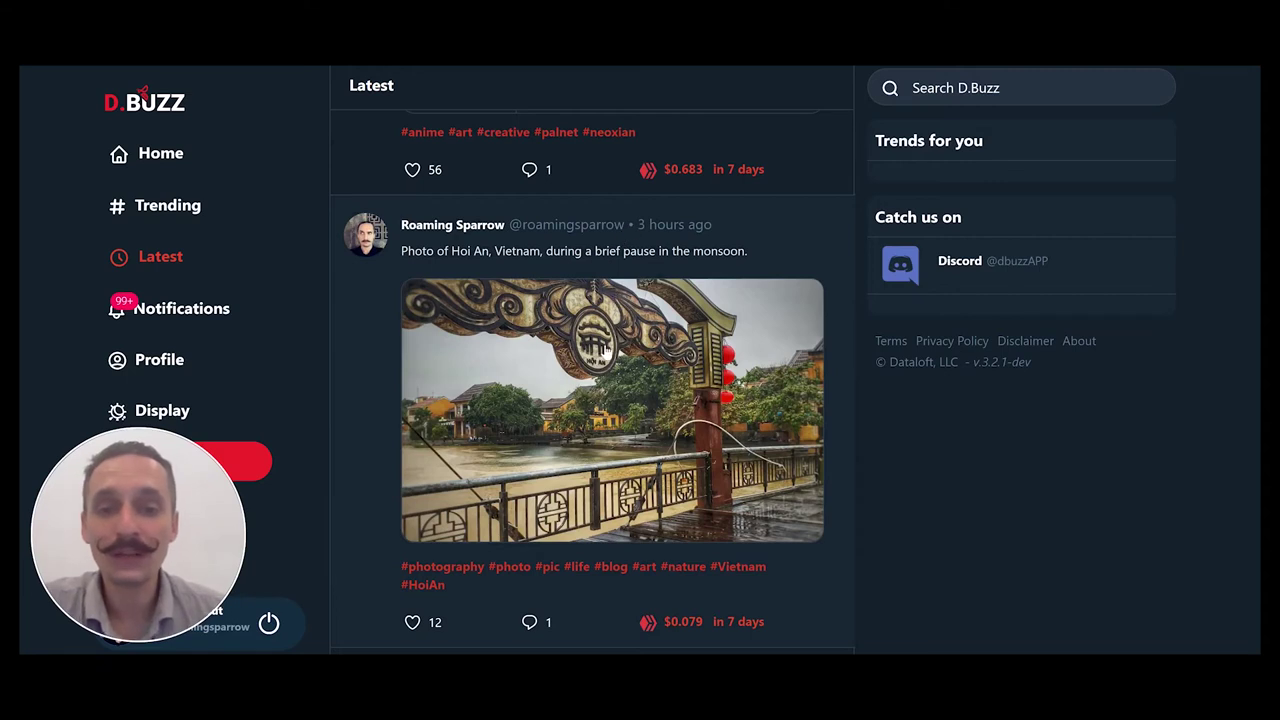
pyautogui.scroll(-1, 603, 345)
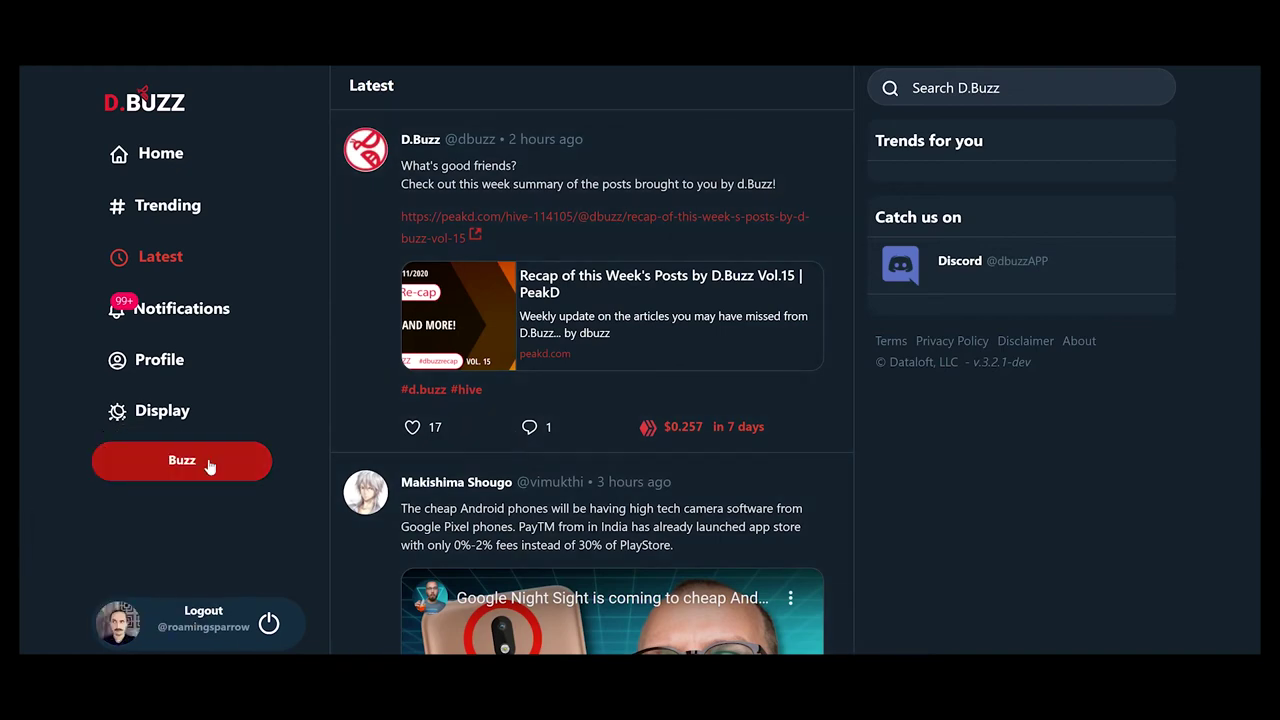
# Start a new buzz and attach the photo 20200922_052003-01.jpeg
pyautogui.click(203, 462)
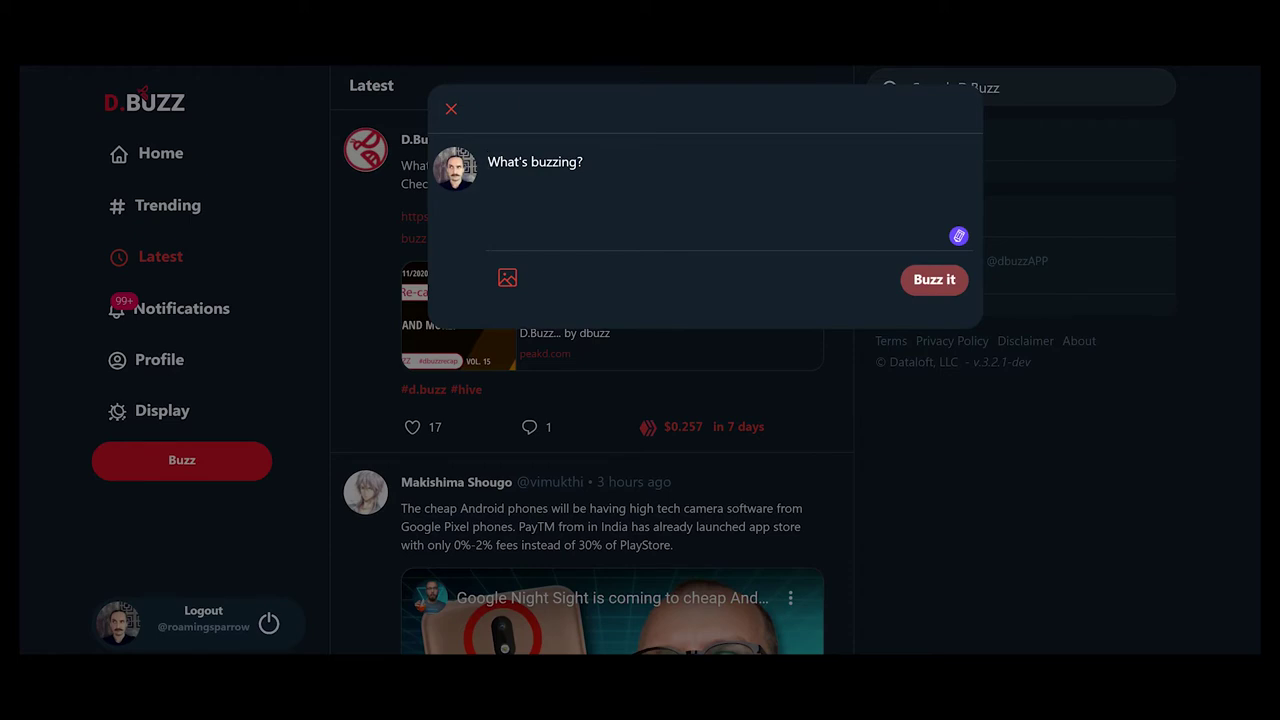
pyautogui.click(507, 281)
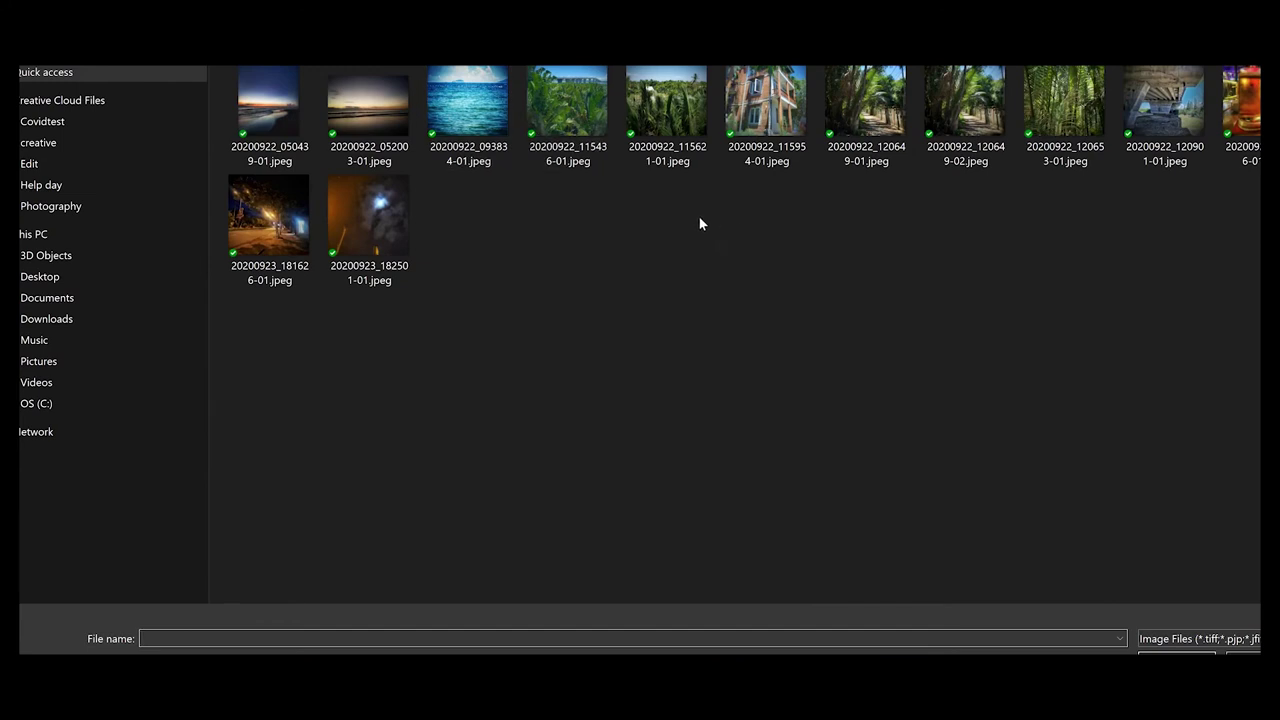
pyautogui.click(368, 108)
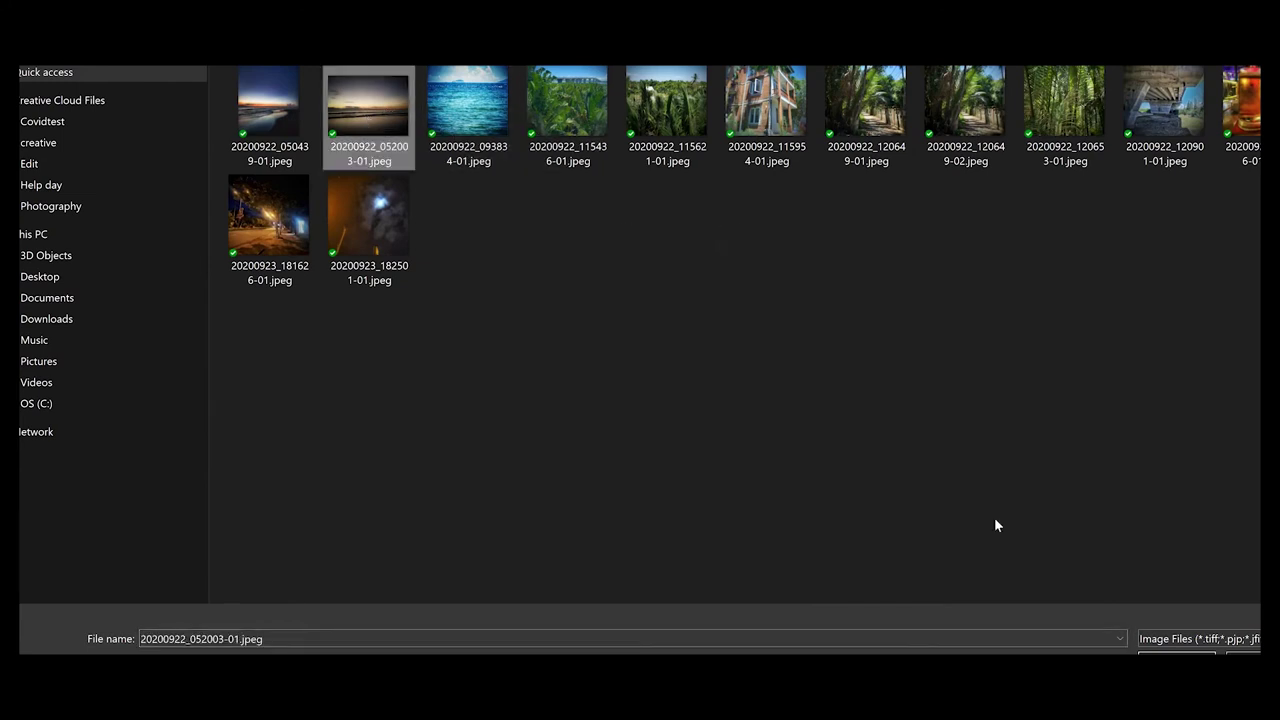
pyautogui.click(1170, 652)
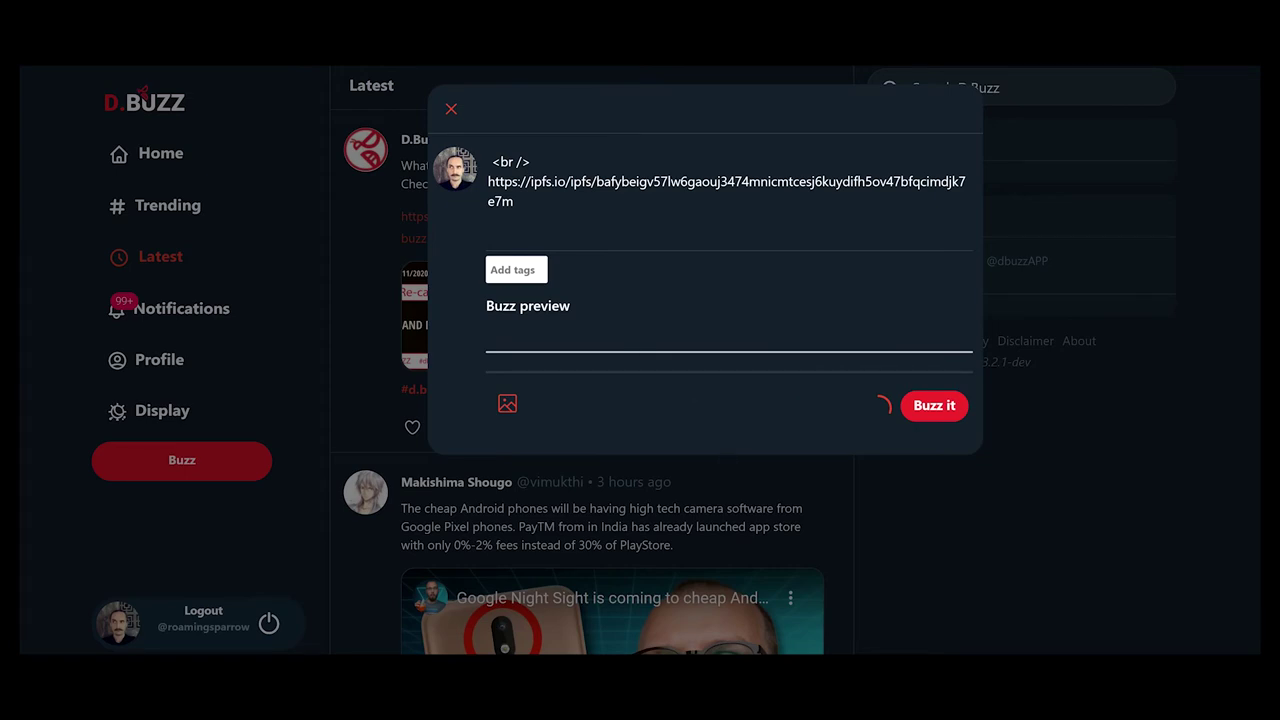
# Remove the <br /> tag from the buzz text and insert blank lines above the image link
pyautogui.tripleClick(505, 161)
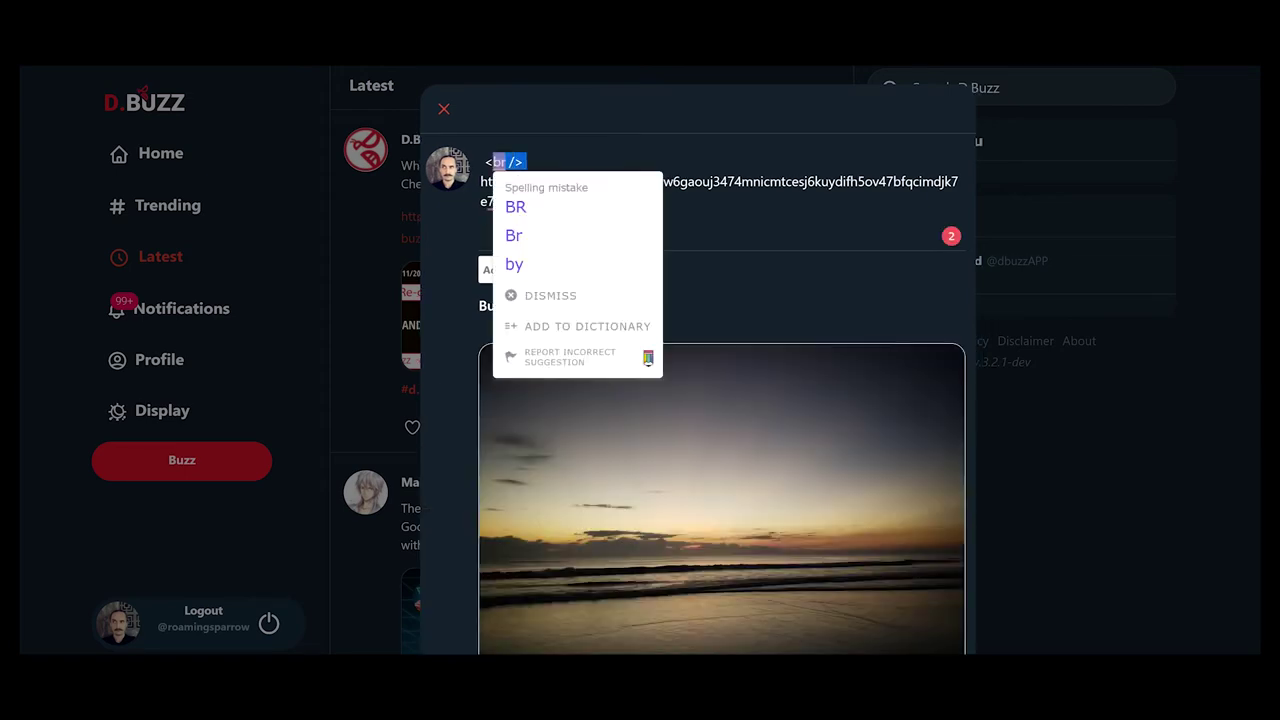
pyautogui.press('BackSpace')
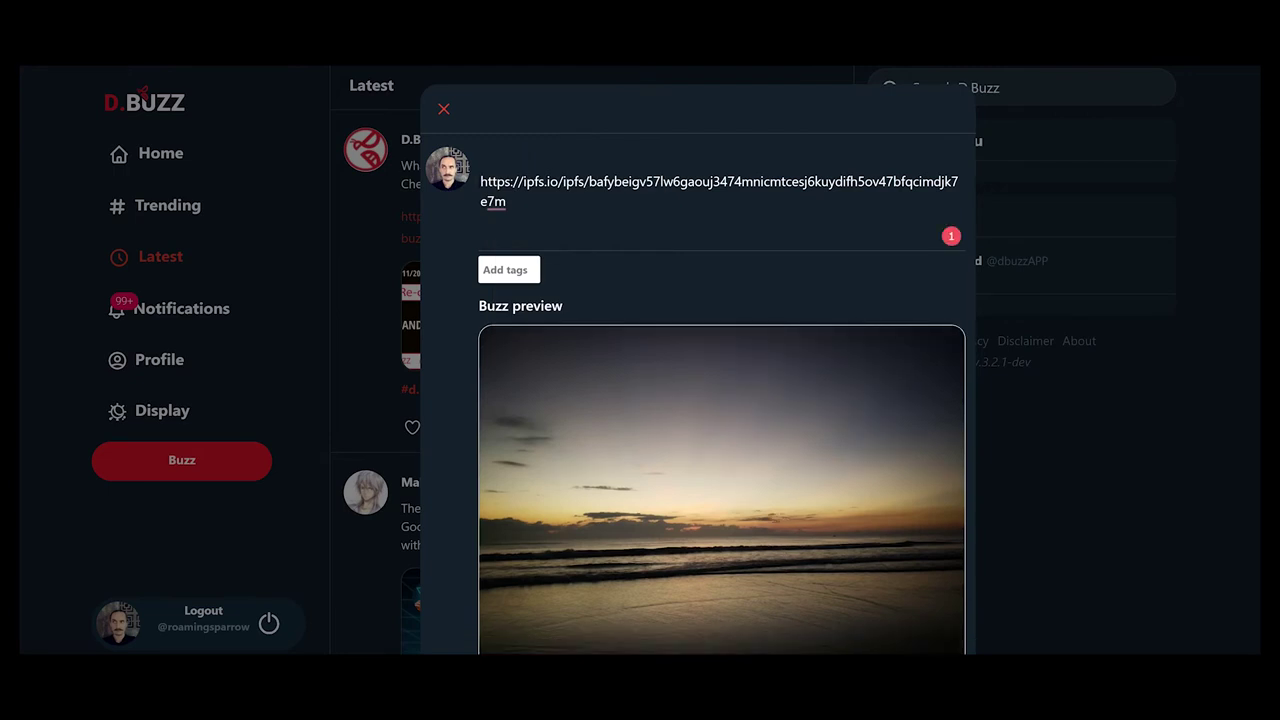
pyautogui.press('Return')
pyautogui.press('Return')
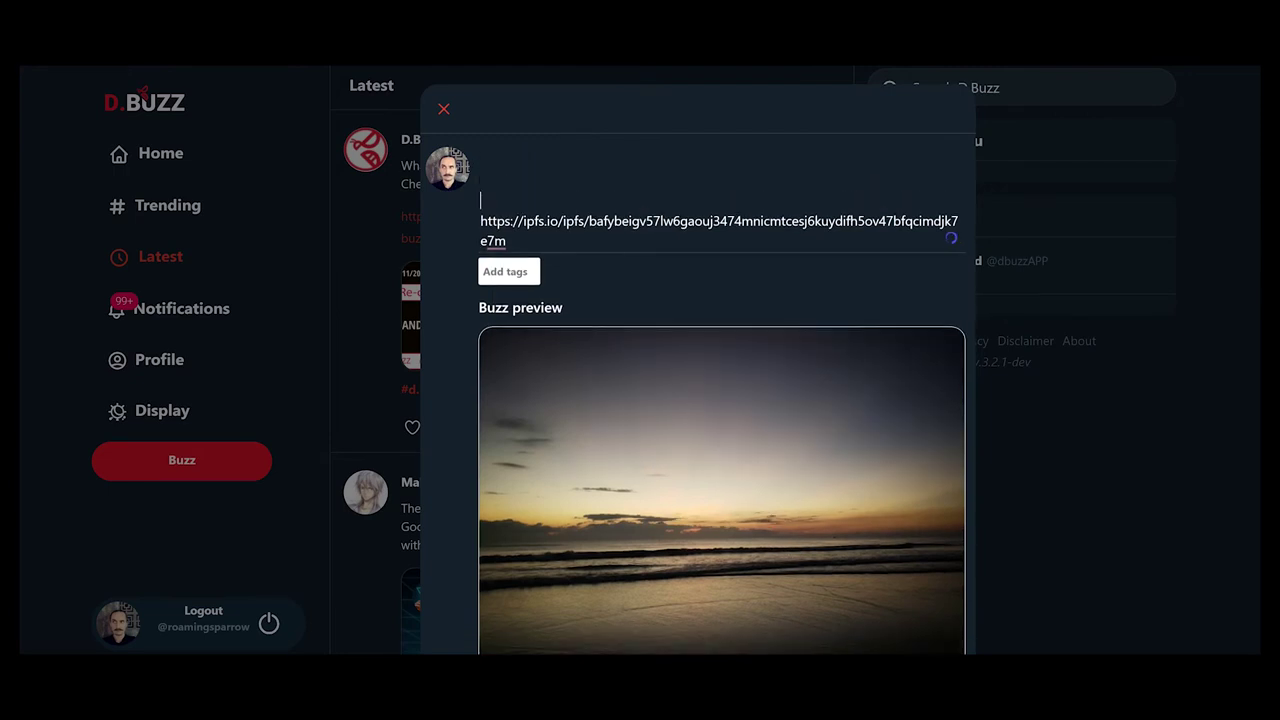
pyautogui.press('Up')
pyautogui.press('Up')
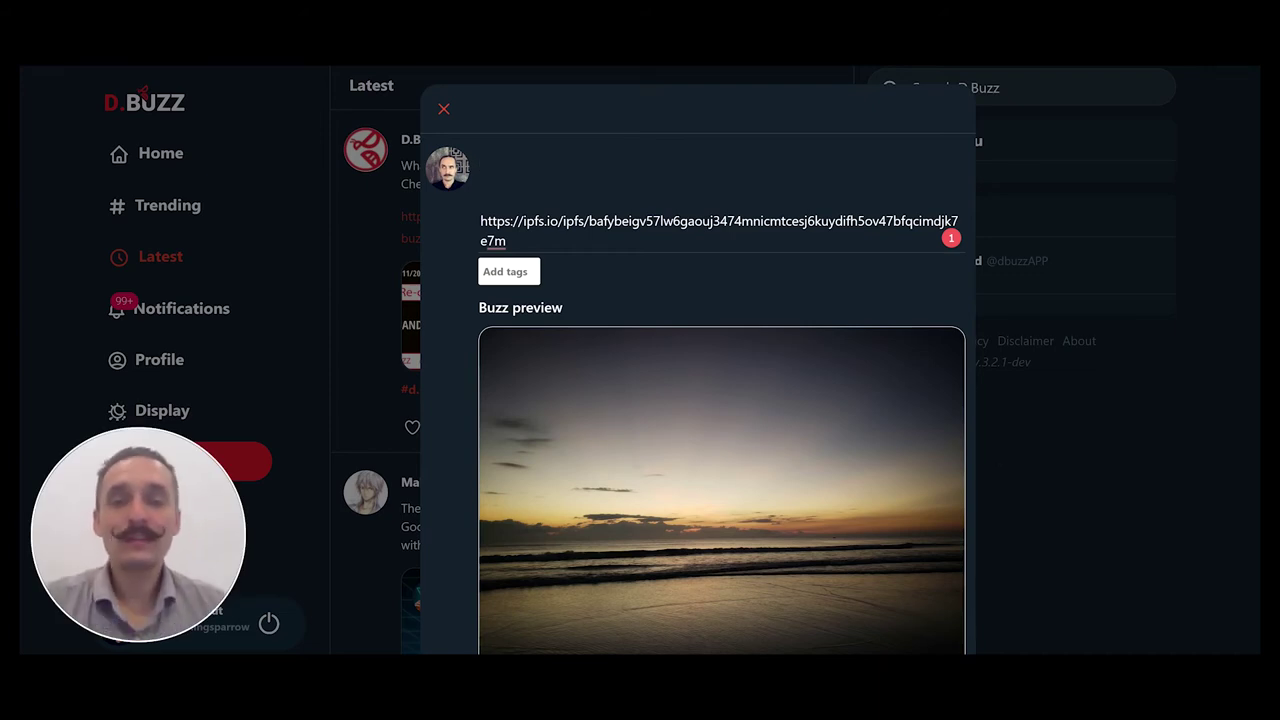
# Enter "This was a sun rise the other day in Danang Vietnam." above the image link and add blank space below the link
pyautogui.scroll(-2, 709, 345)
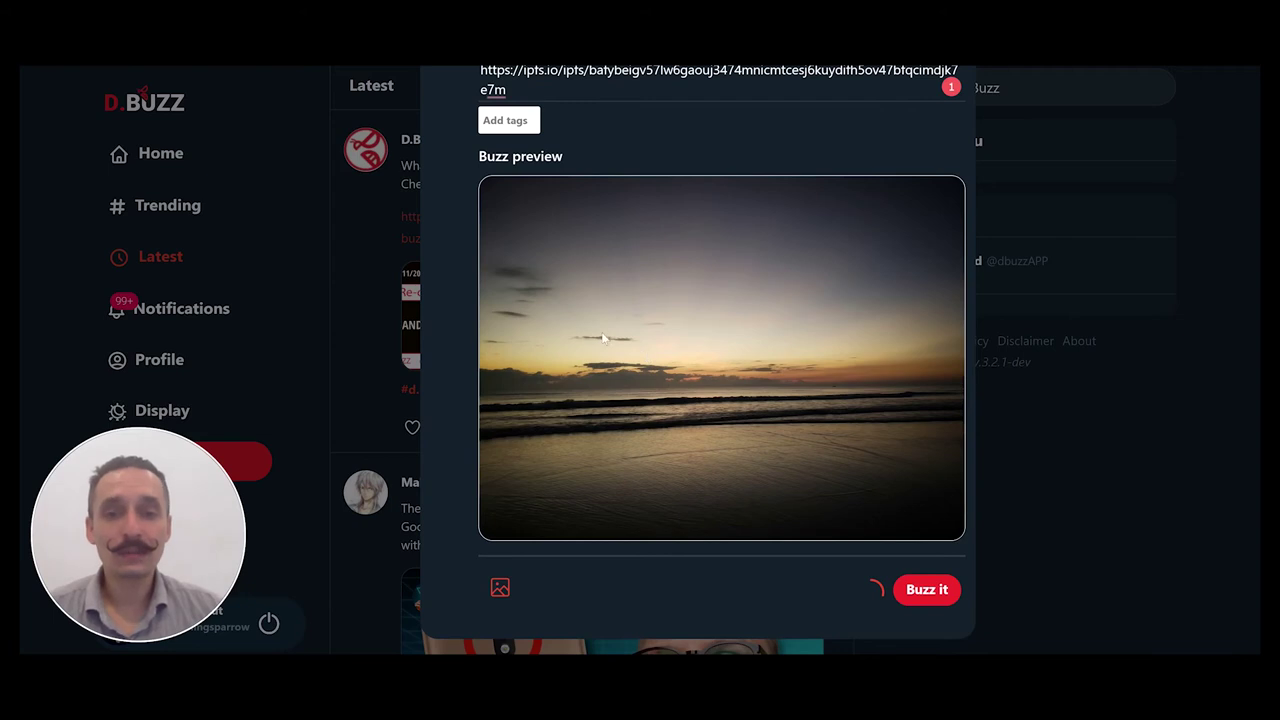
pyautogui.scroll(3, 628, 270)
pyautogui.write('This was a sun rise the other day in Danang Vietnam.')
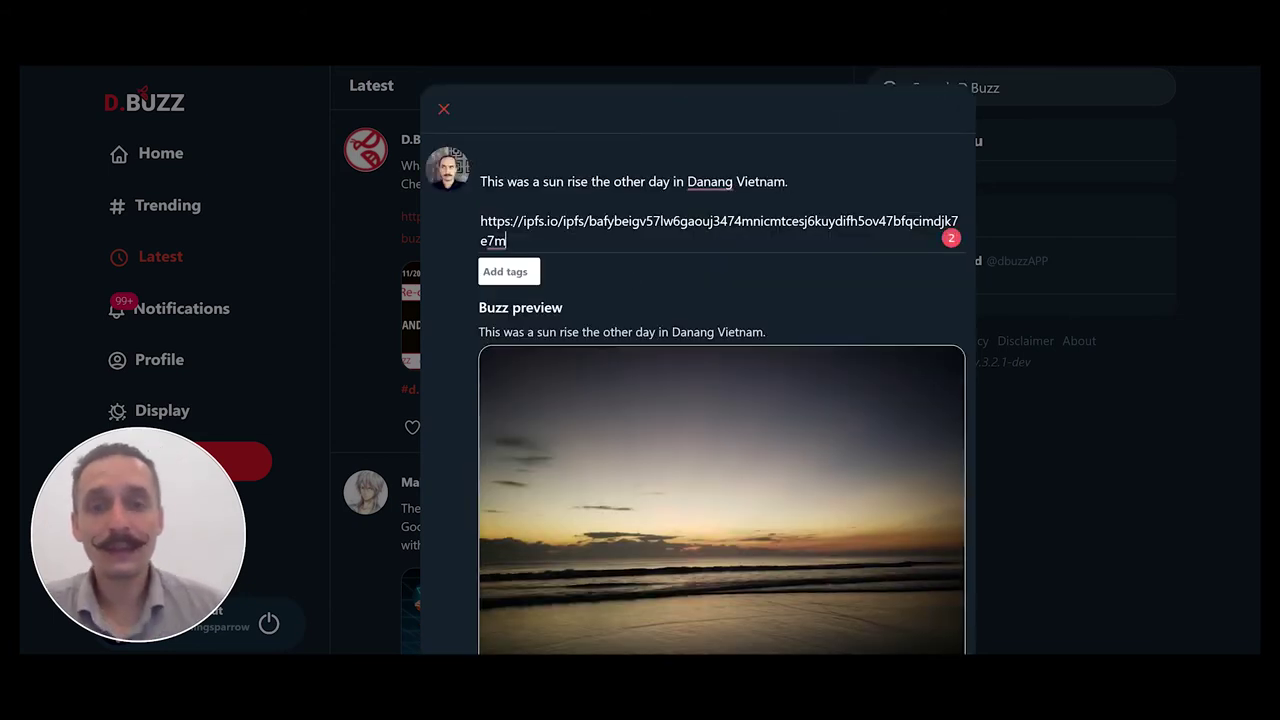
pyautogui.press('Return')
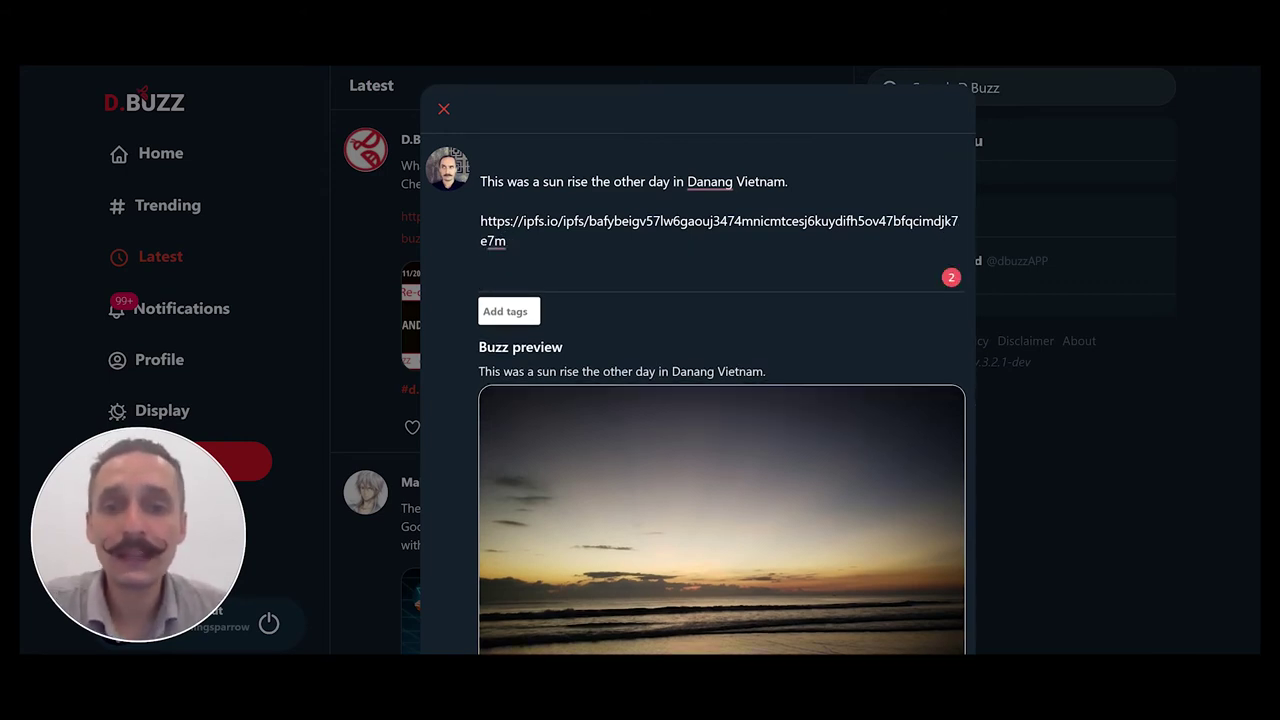
# Add the tag "photography" to the buzz, correcting its spelling
pyautogui.scroll(-2, 705, 230)
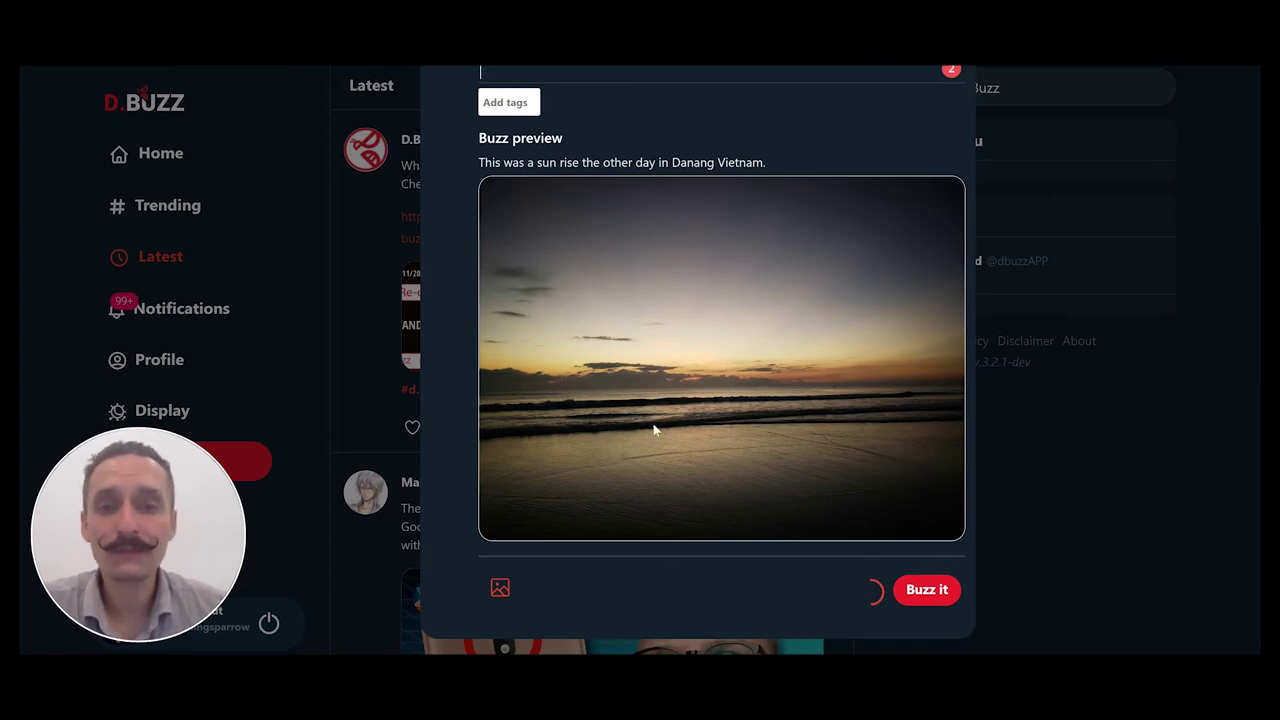
pyautogui.scroll(3, 652, 423)
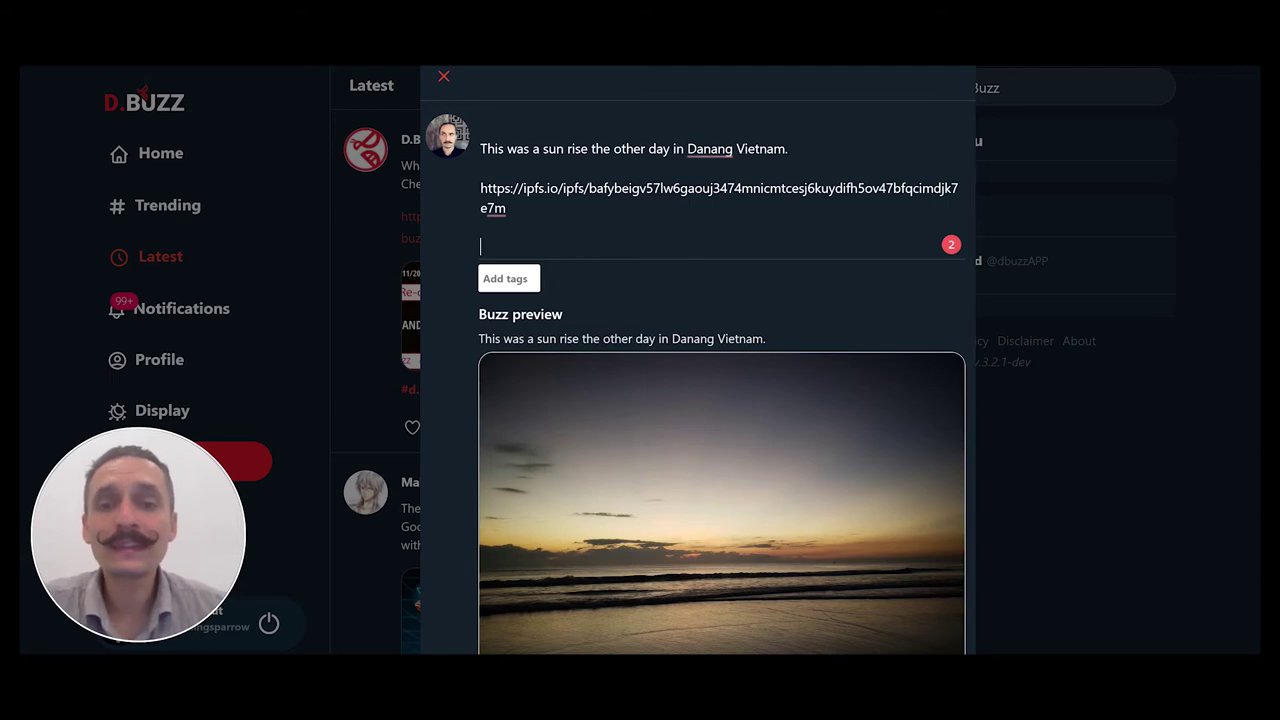
pyautogui.click(505, 278)
pyautogui.write('photograhy')
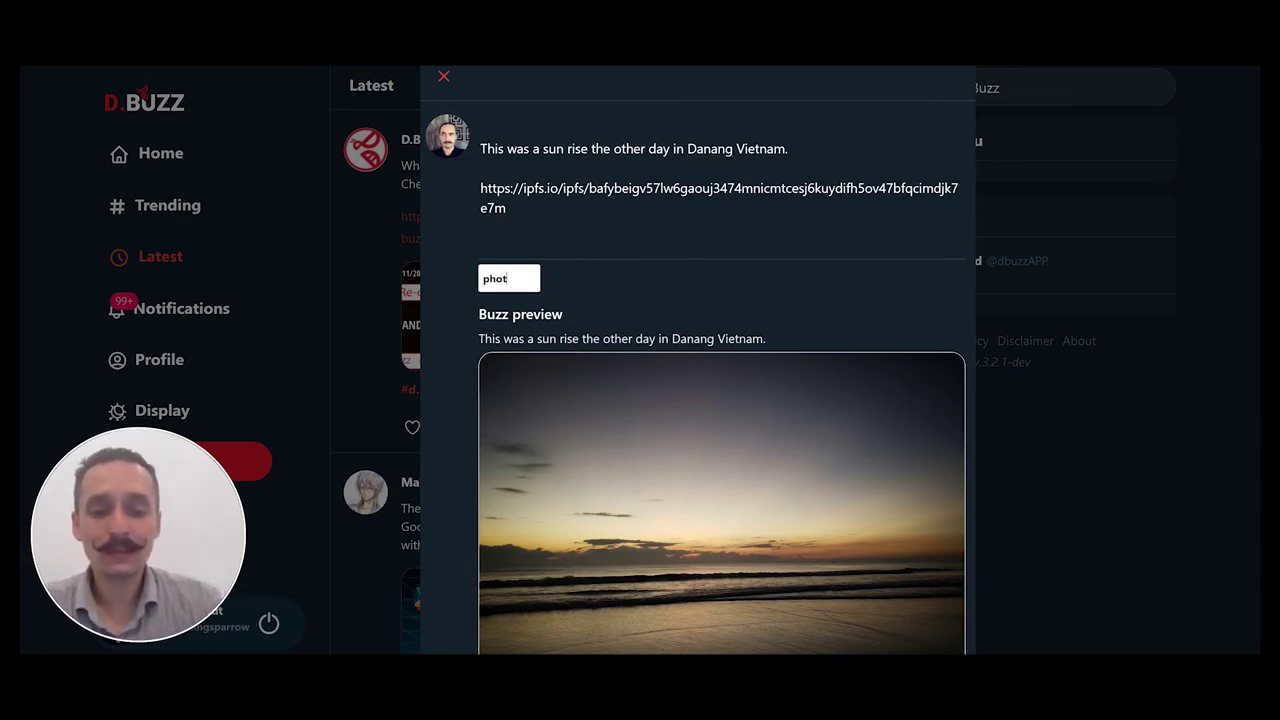
pyautogui.press('BackSpace')
pyautogui.press('BackSpace')
pyautogui.write('phy')
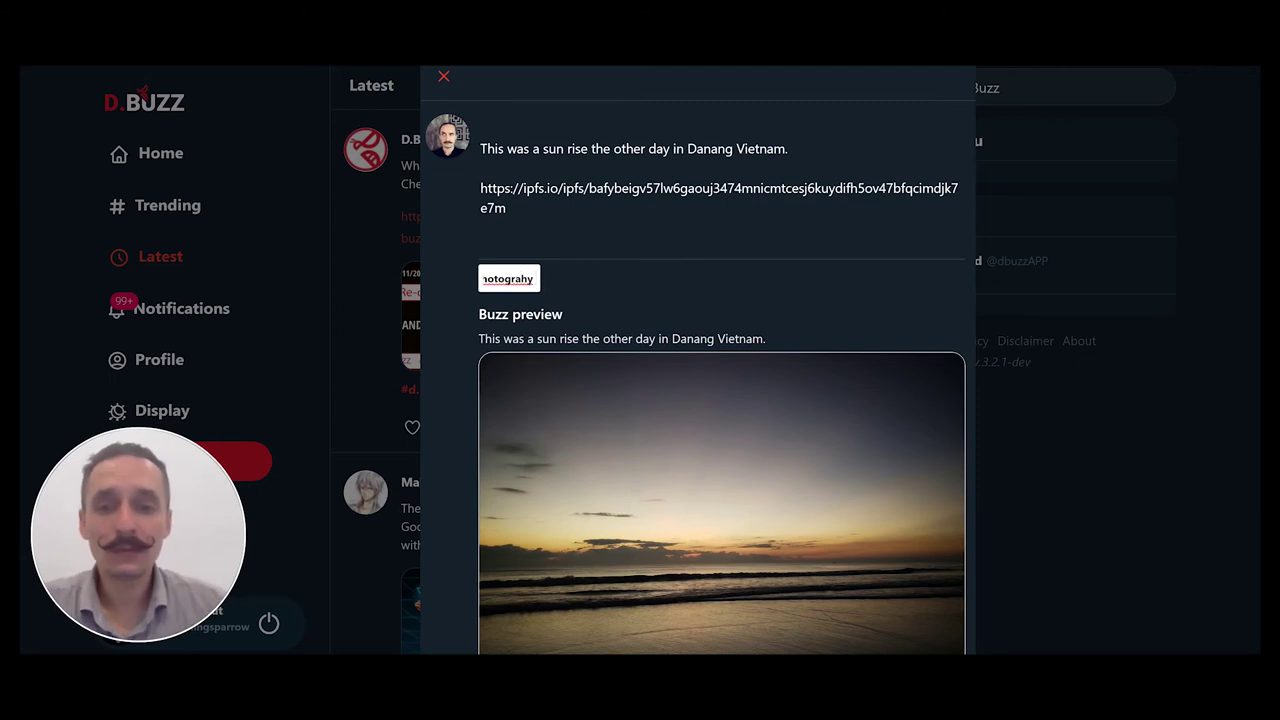
pyautogui.rightClick(518, 278)
pyautogui.click(545, 287)
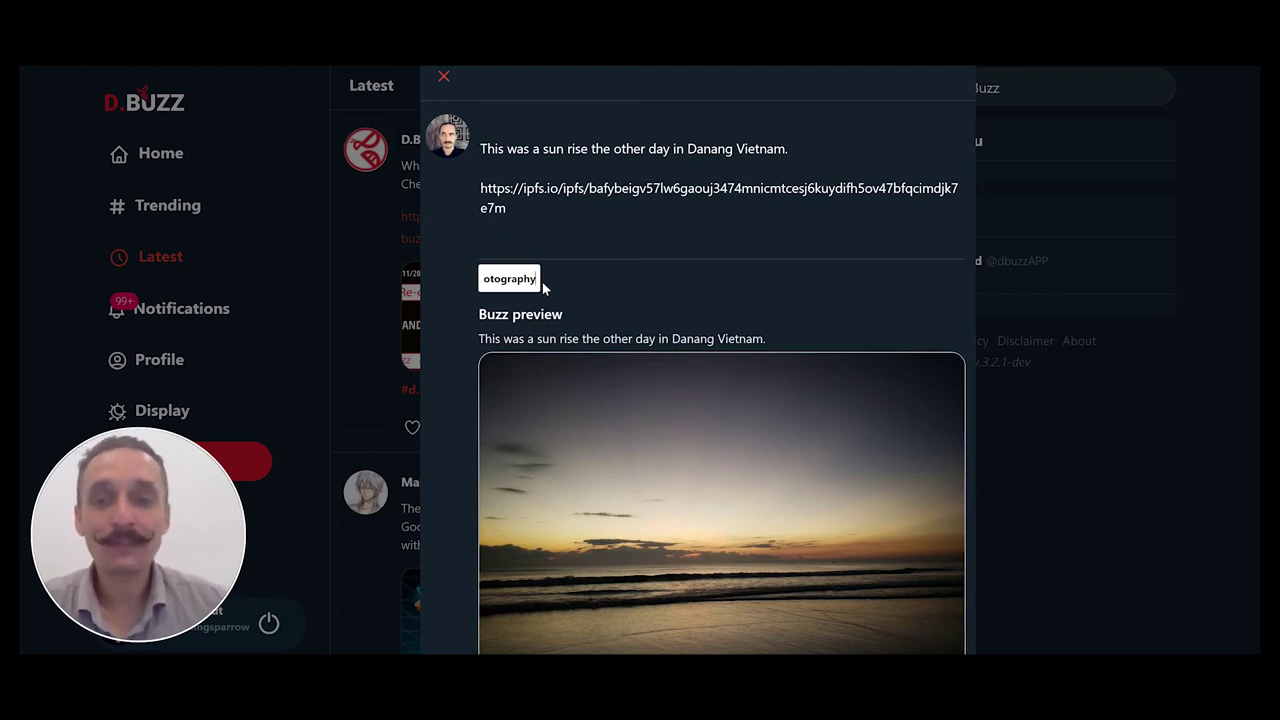
pyautogui.press('Return')
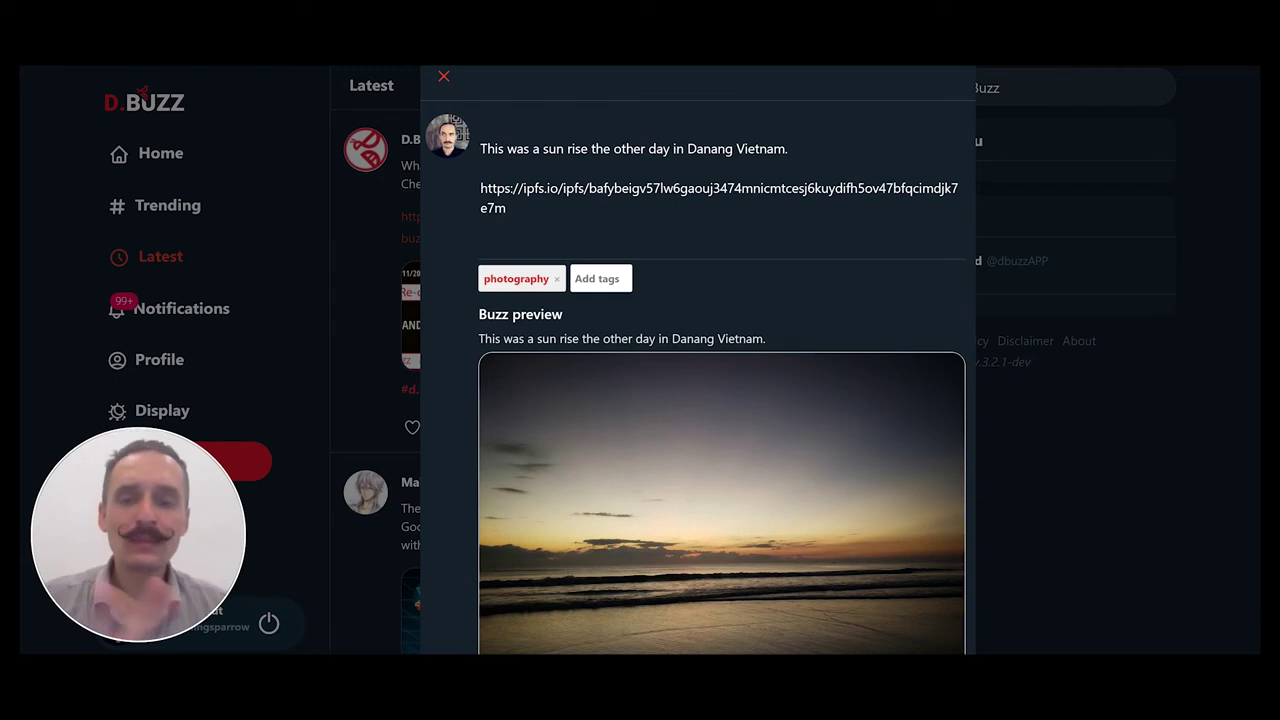
# Add the tags "photo", "Vietnam" and "Danang" to the buzz
pyautogui.write('photo')
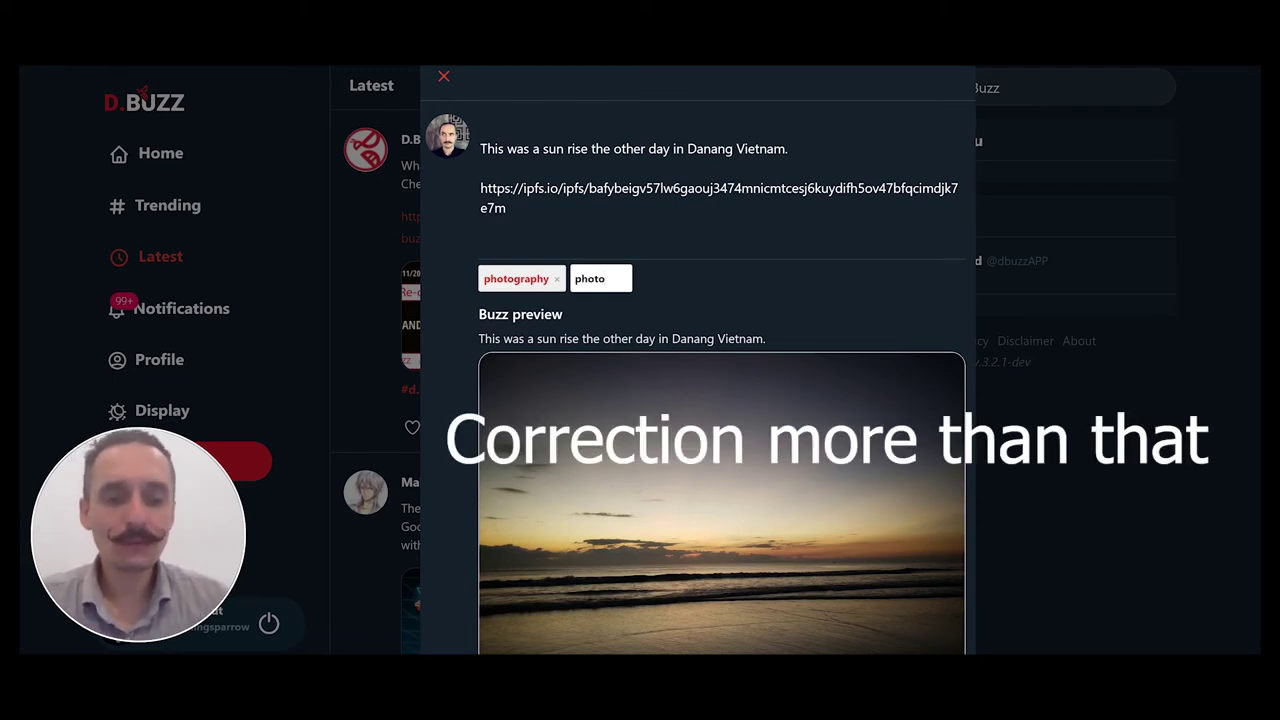
pyautogui.press('Return')
pyautogui.write('Vietnam')
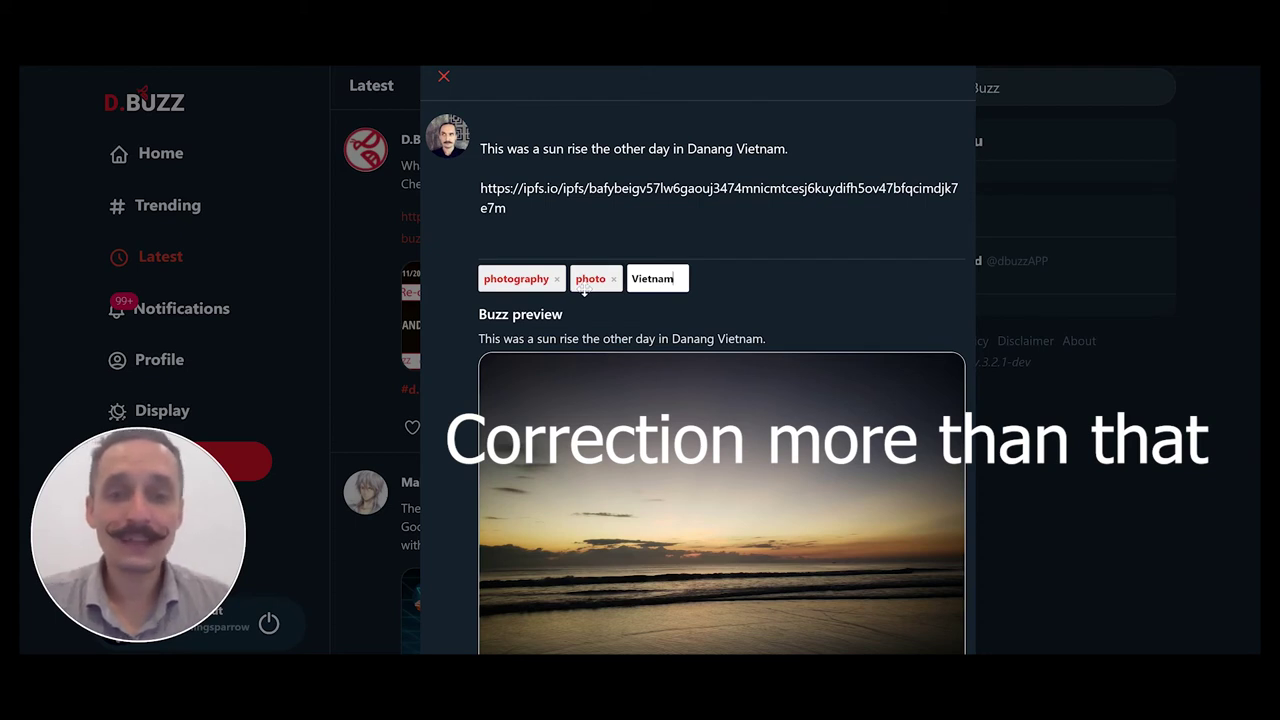
pyautogui.press('Return')
pyautogui.write('Danng')
pyautogui.press('BackSpace')
pyautogui.press('BackSpace')
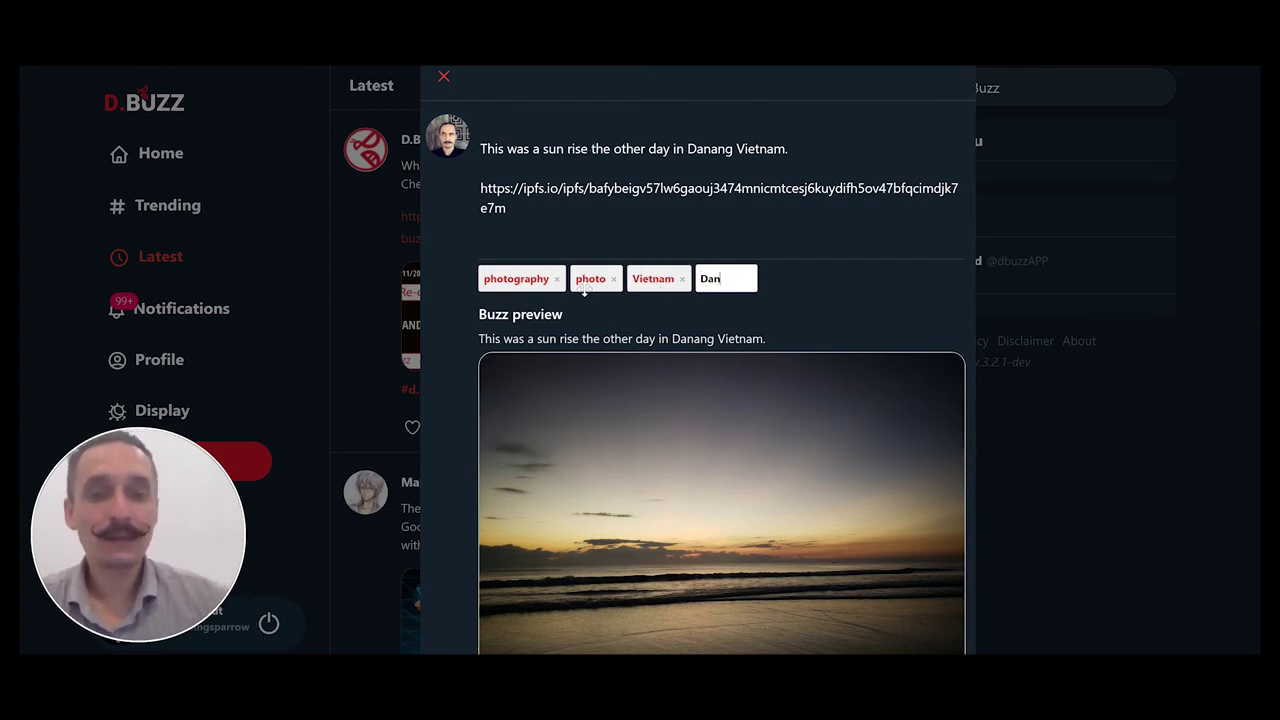
pyautogui.write('ang')
pyautogui.press('Return')
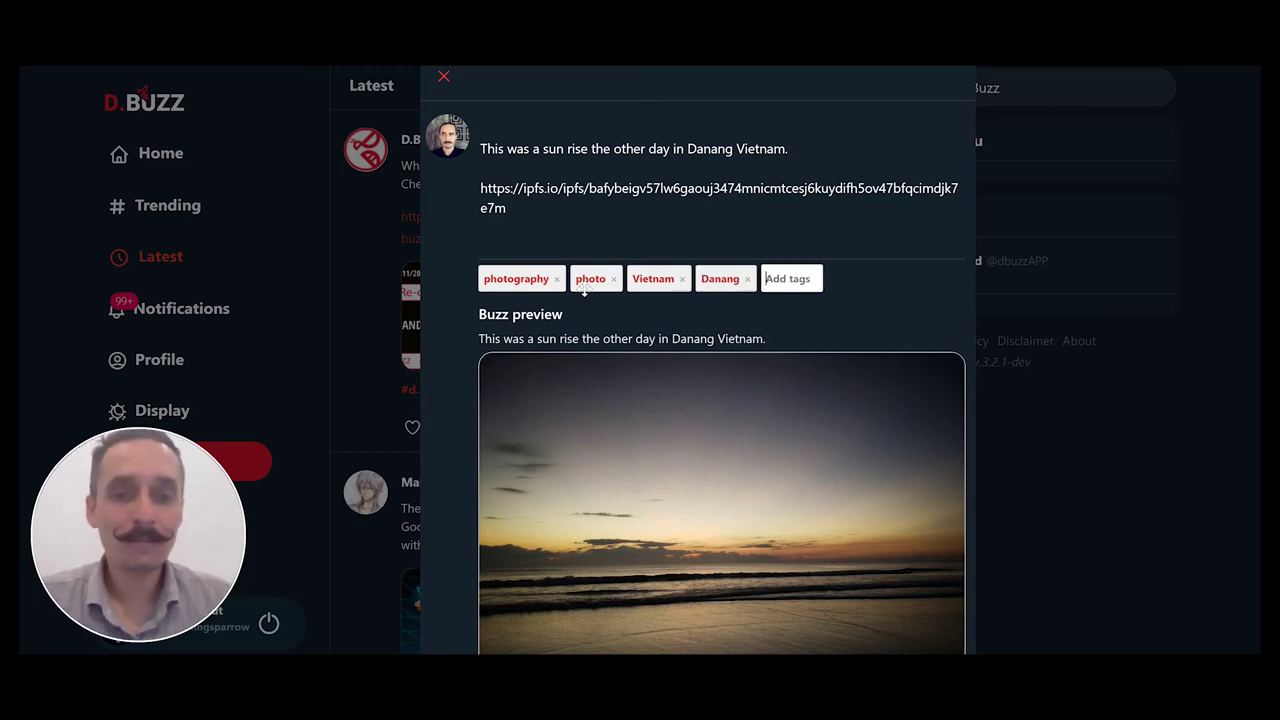
# Add the tags "Sunrise" and "beach" to the buzz
pyautogui.write('Sunrise')
pyautogui.press('Return')
pyautogui.write('beach')
pyautogui.press('Return')
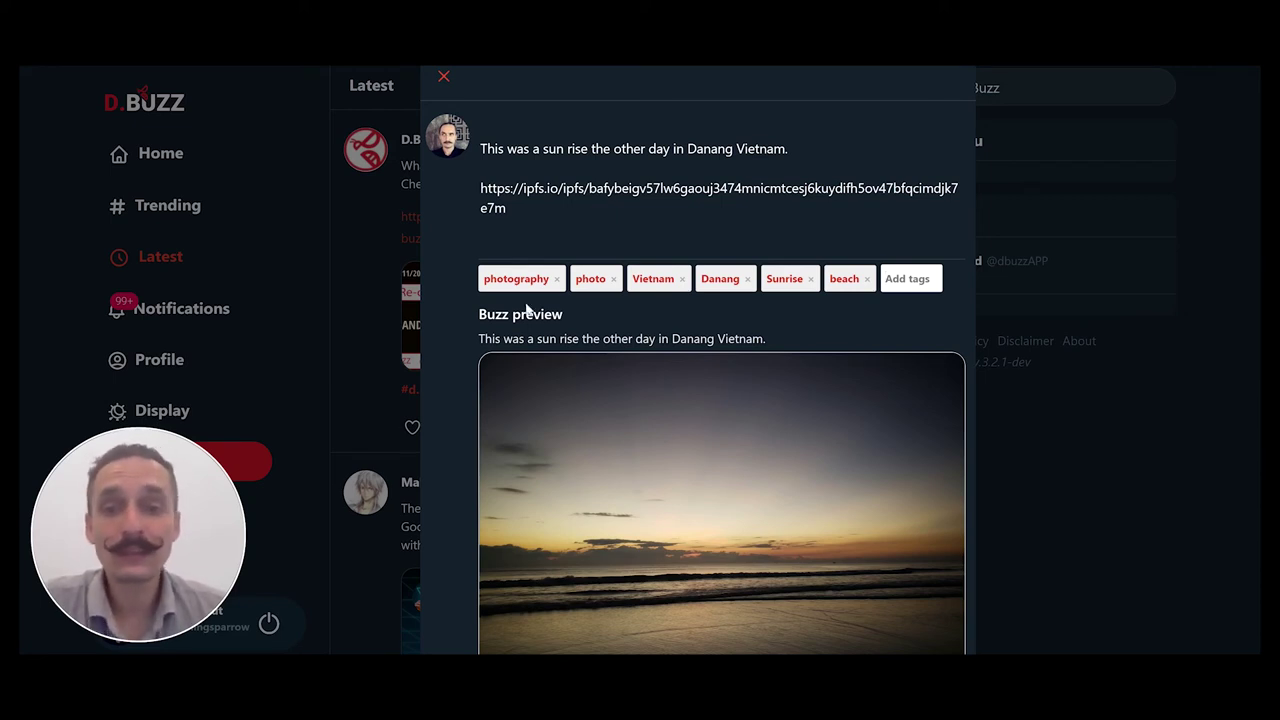
# Check the buzz's text, tags and photo preview, and publish it
pyautogui.scroll(-2, 516, 257)
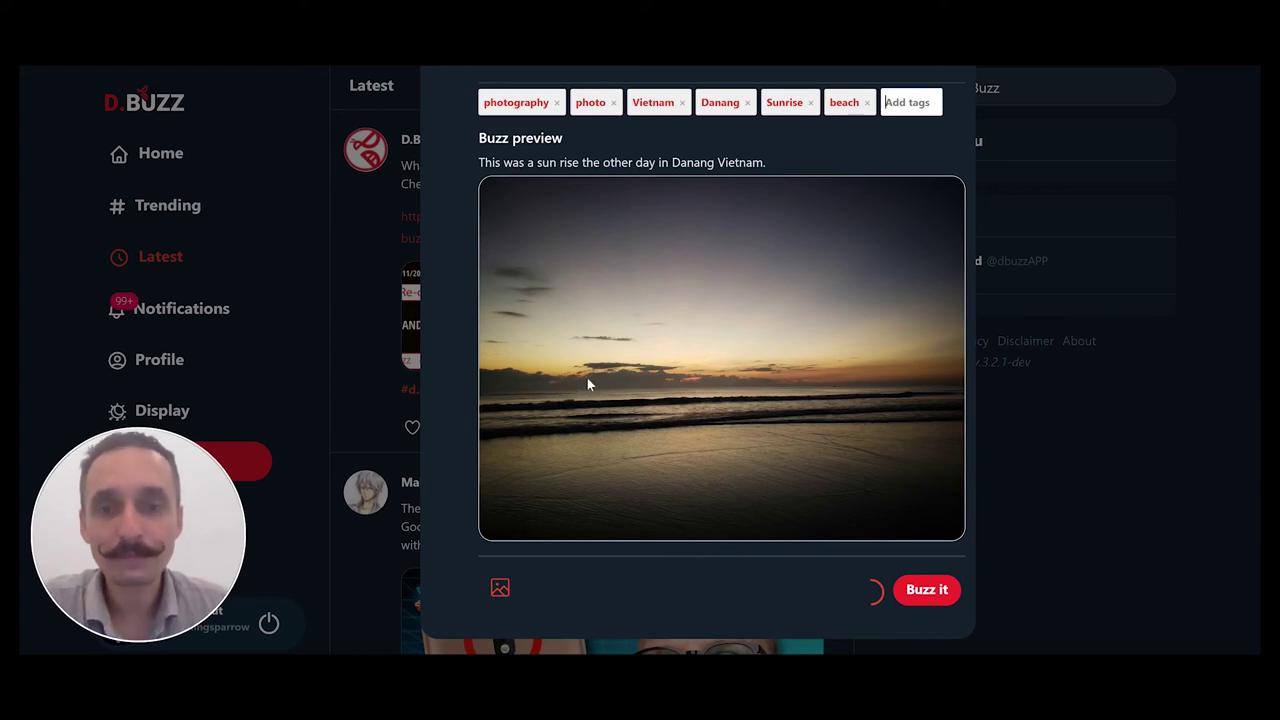
pyautogui.scroll(1, 588, 384)
pyautogui.scroll(2, 587, 378)
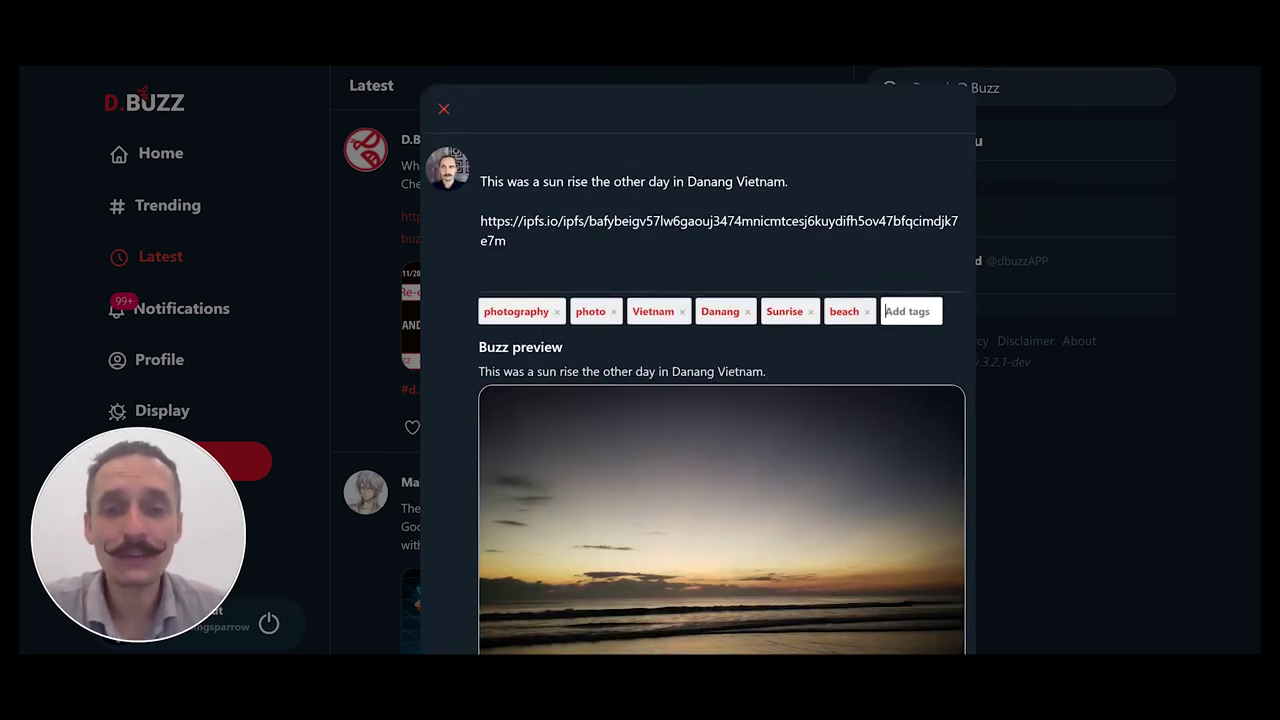
pyautogui.scroll(-3, 520, 330)
pyautogui.click(955, 600)
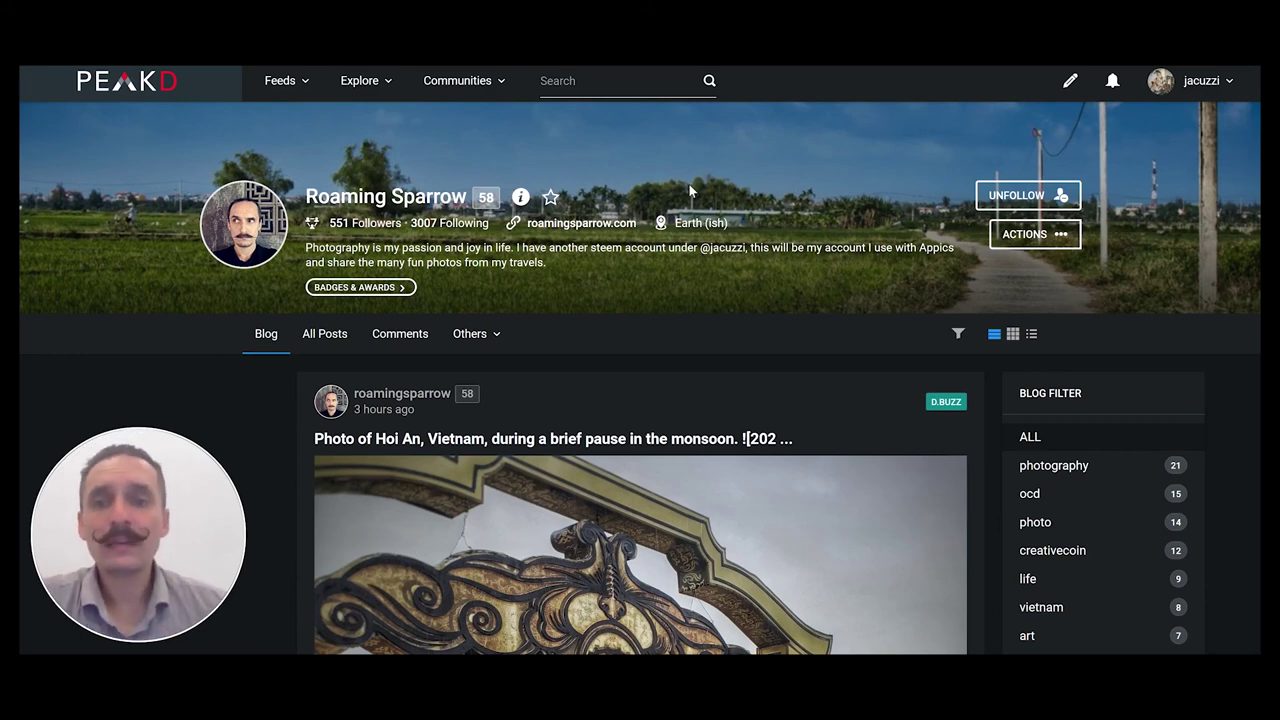
# Look through the blog posts on the Roaming Sparrow PeakD profile for the new sunrise post
pyautogui.scroll(-8, 689, 184)
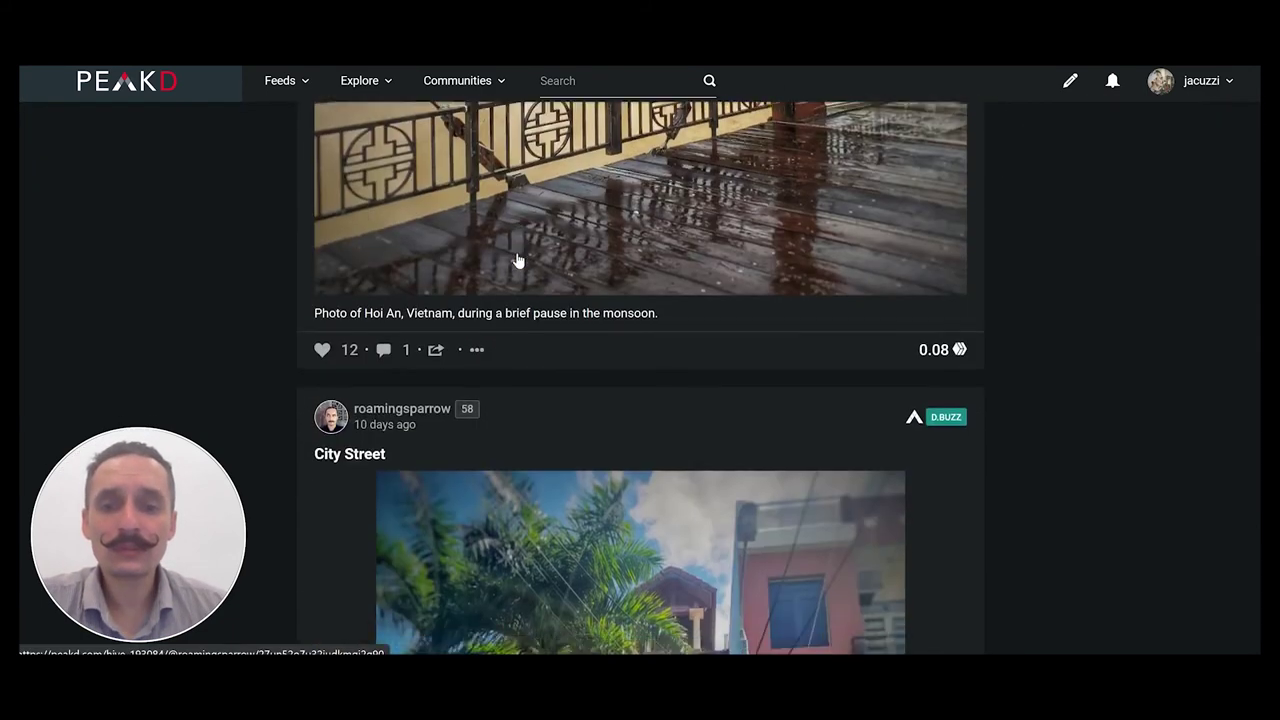
pyautogui.scroll(-5, 518, 260)
pyautogui.scroll(10, 518, 260)
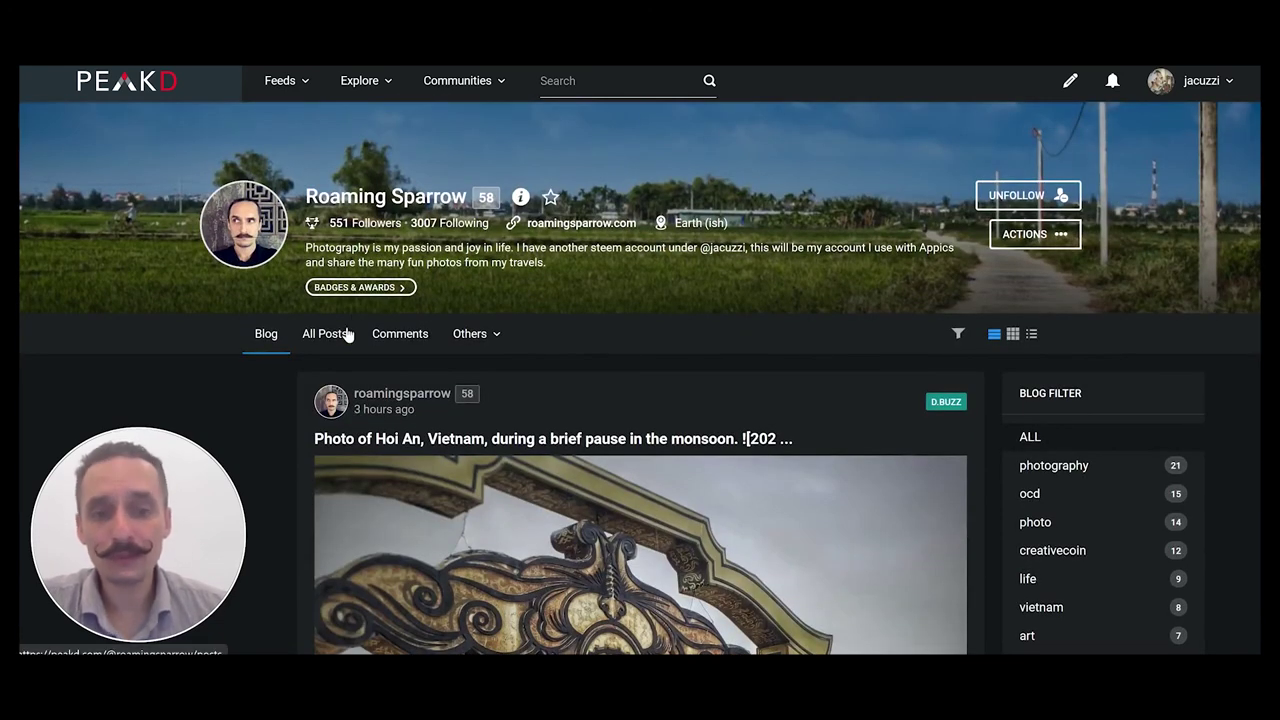
# Show all of the profile's posts and examine the new sunrise post's photo, caption and D.Buzz label
pyautogui.click(345, 334)
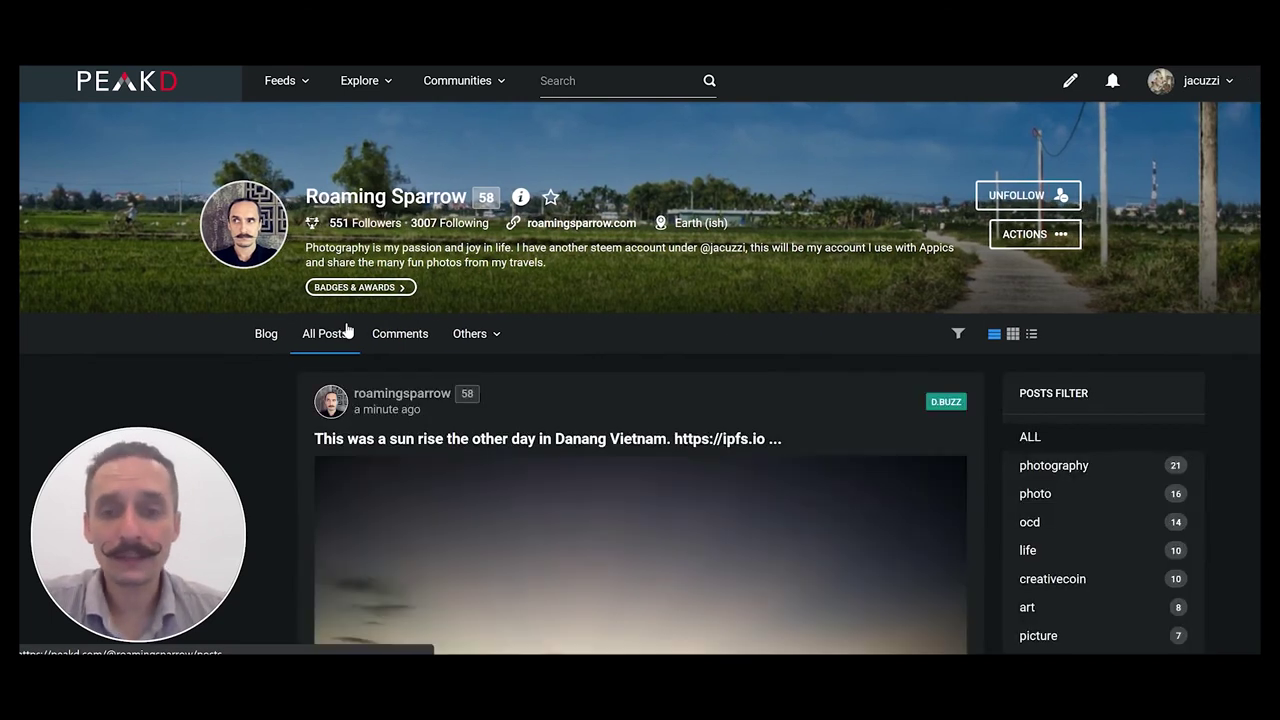
pyautogui.scroll(-1, 634, 443)
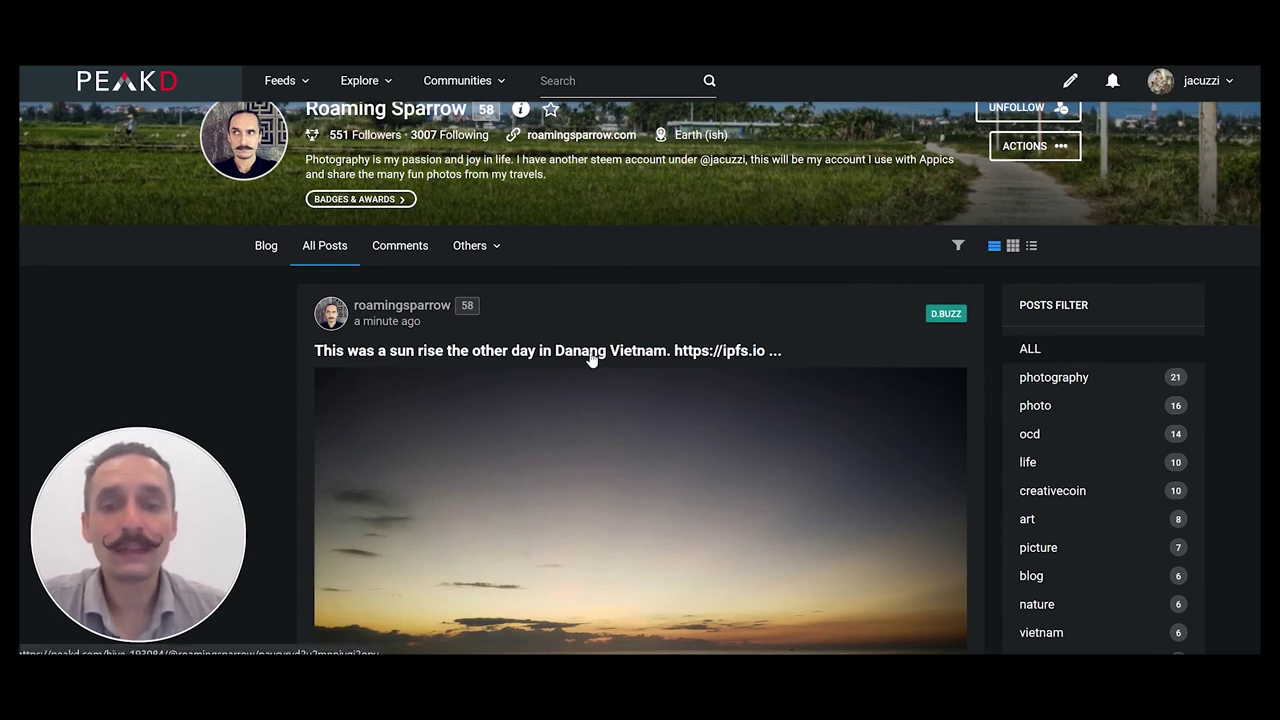
pyautogui.scroll(-5, 589, 360)
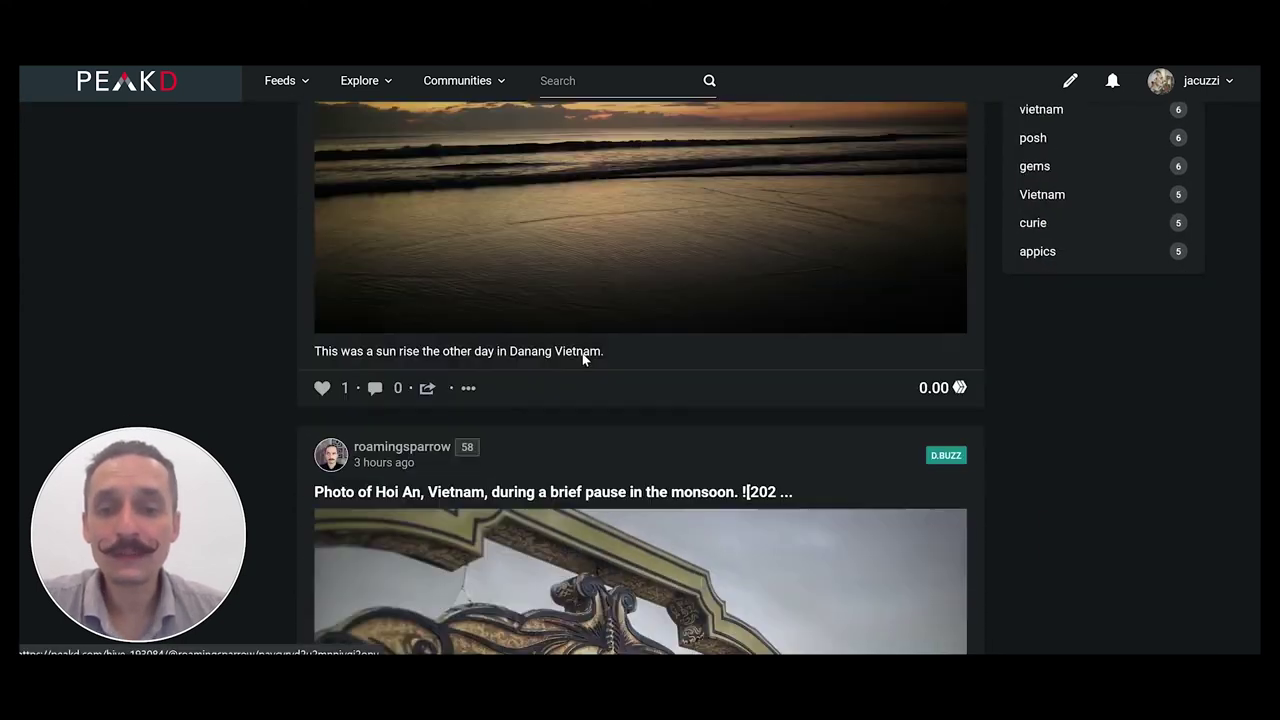
pyautogui.scroll(3, 584, 358)
pyautogui.scroll(-2, 585, 361)
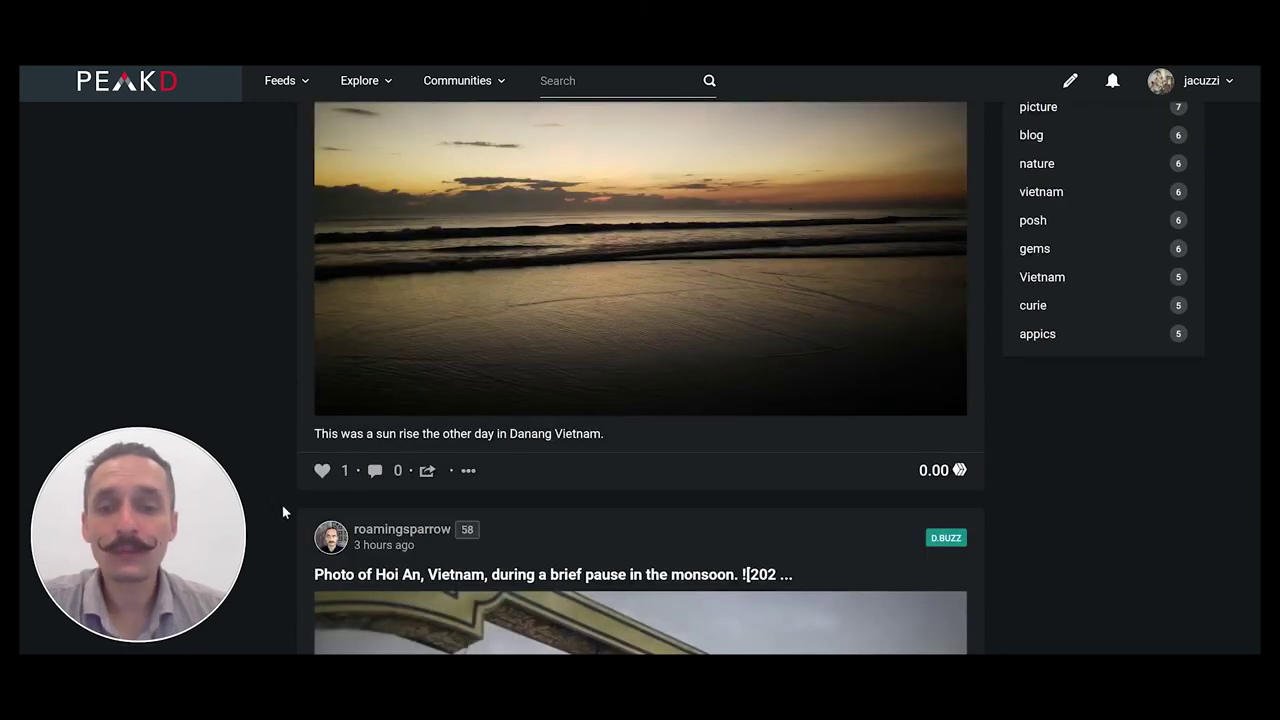
pyautogui.scroll(7, 754, 437)
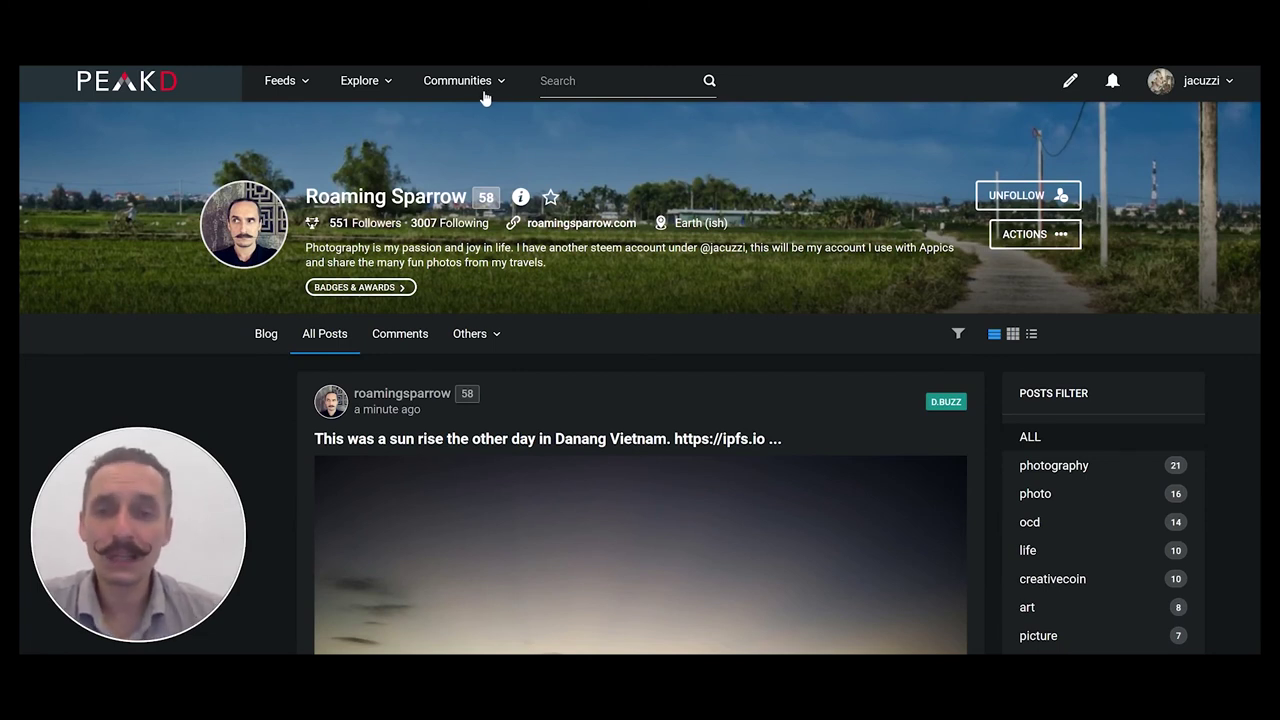
pyautogui.scroll(-3, 583, 289)
pyautogui.scroll(-3, 590, 309)
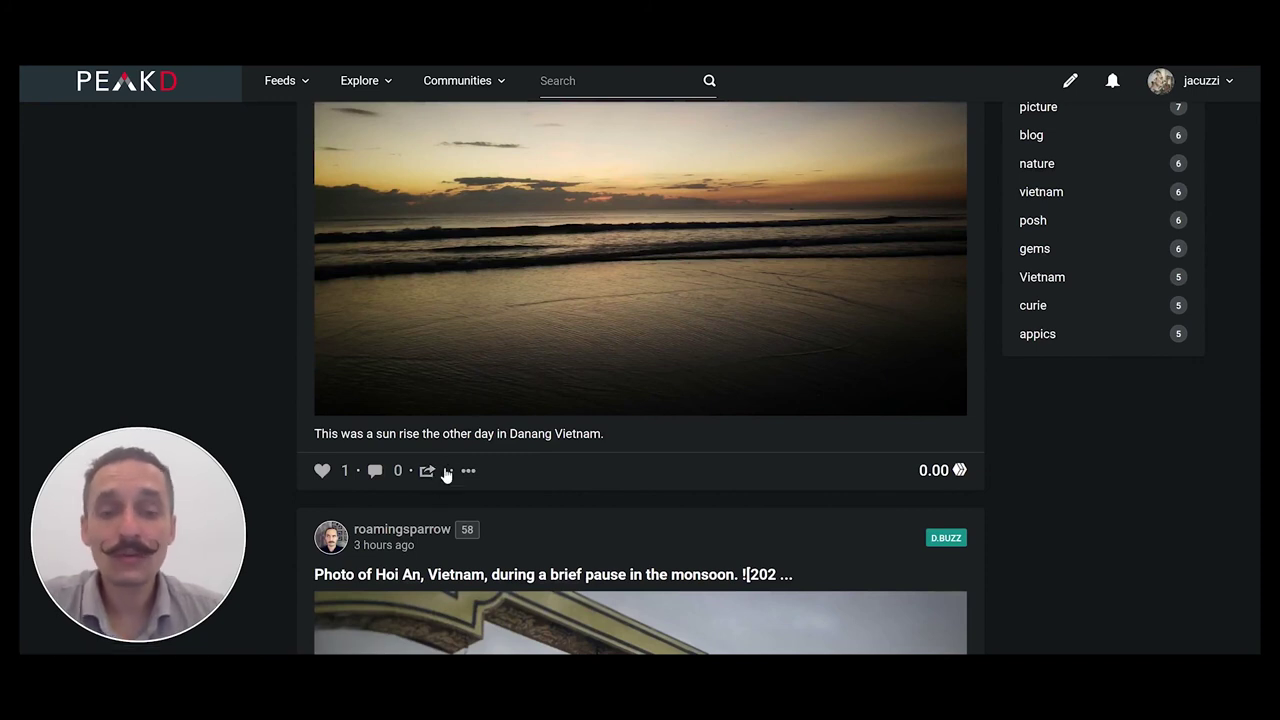
pyautogui.scroll(6, 650, 356)
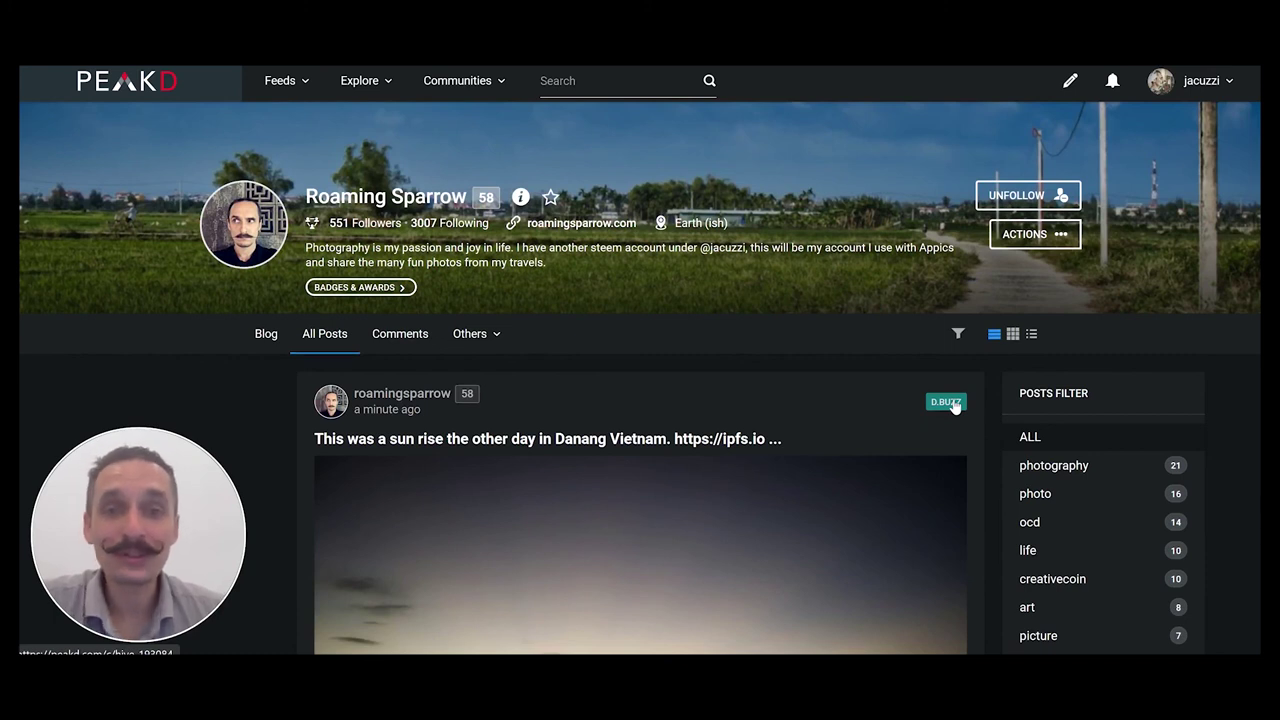
# Reblog the Danang Vietnam sunrise post so that it appears on the logged-in account's blog and personal feed
pyautogui.scroll(-5, 766, 416)
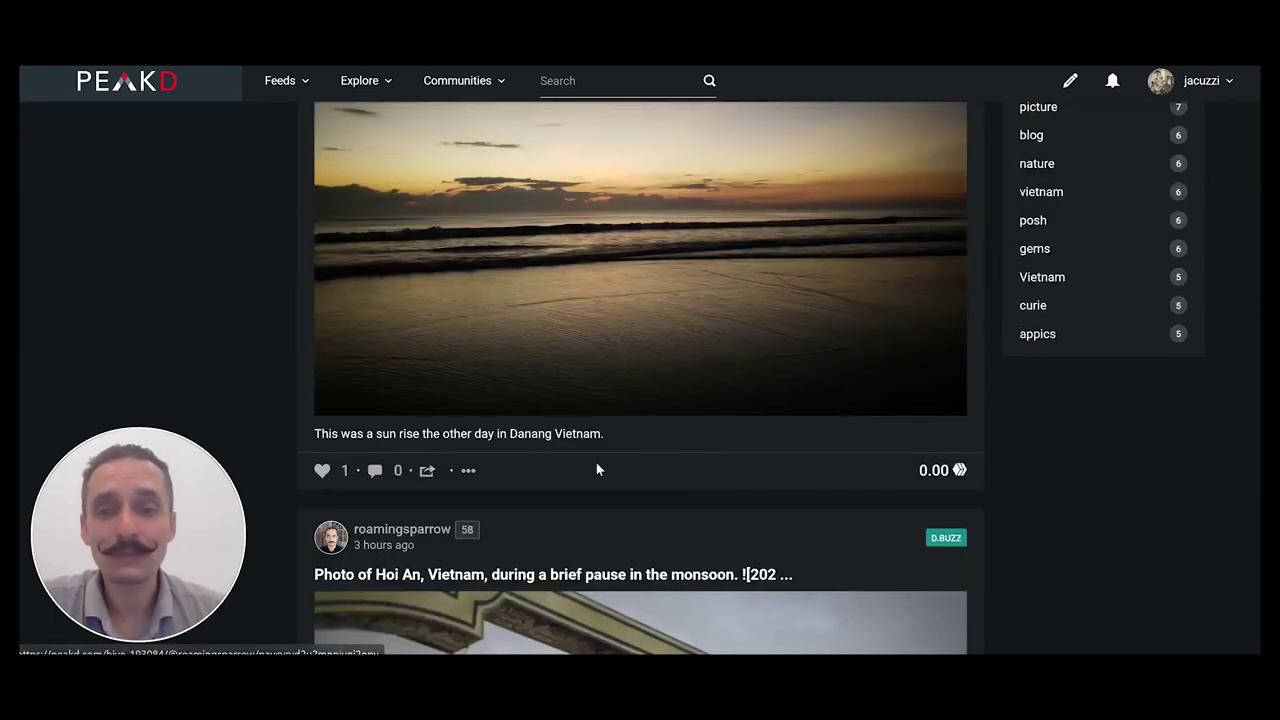
pyautogui.click(428, 471)
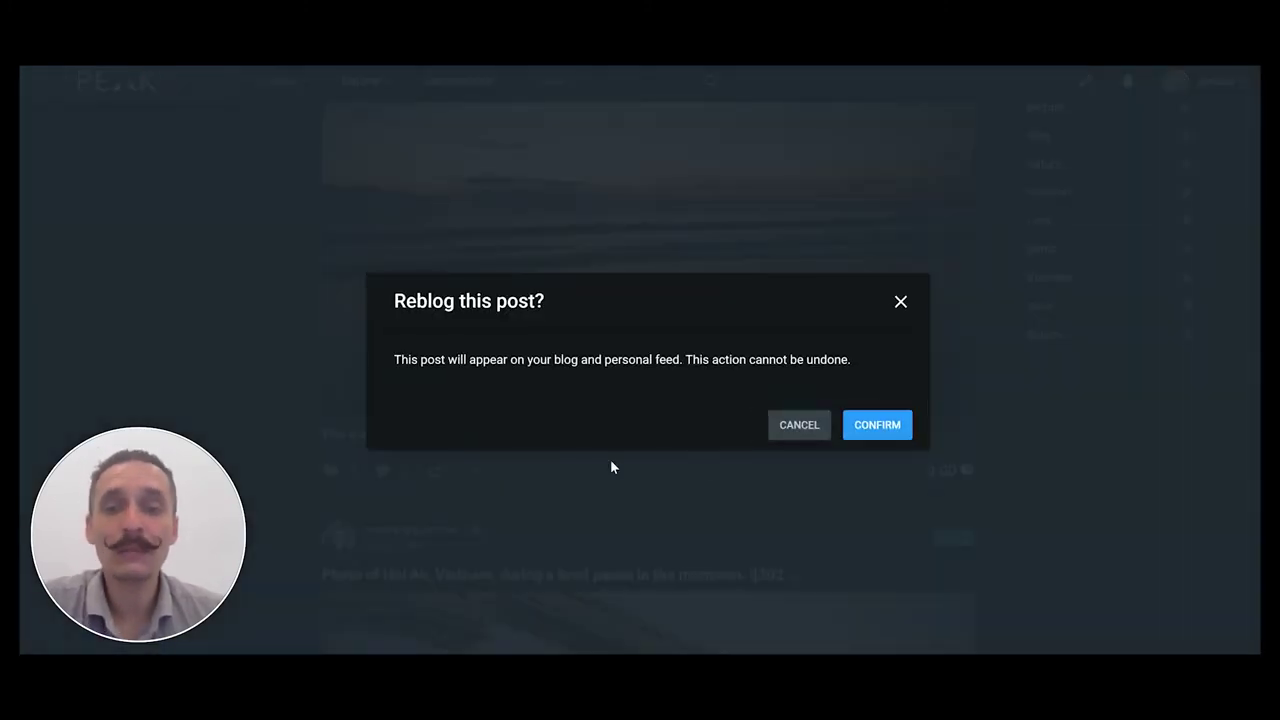
pyautogui.click(898, 430)
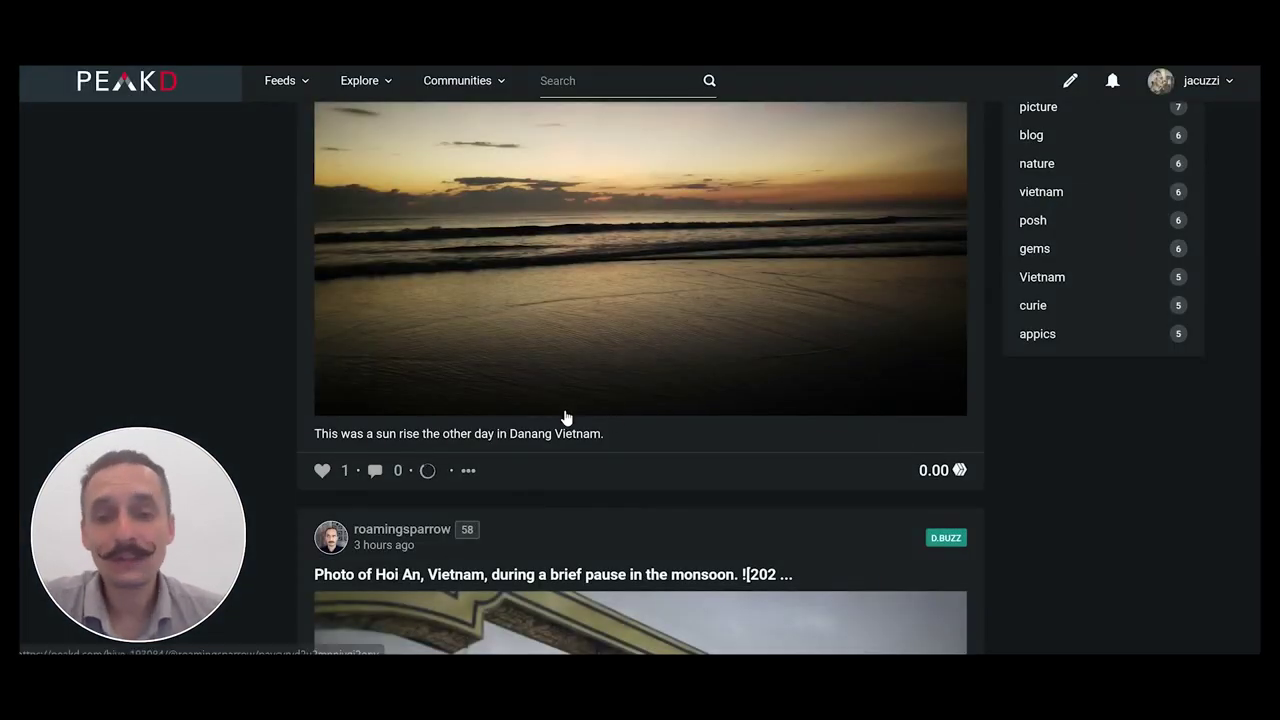
pyautogui.click(511, 437)
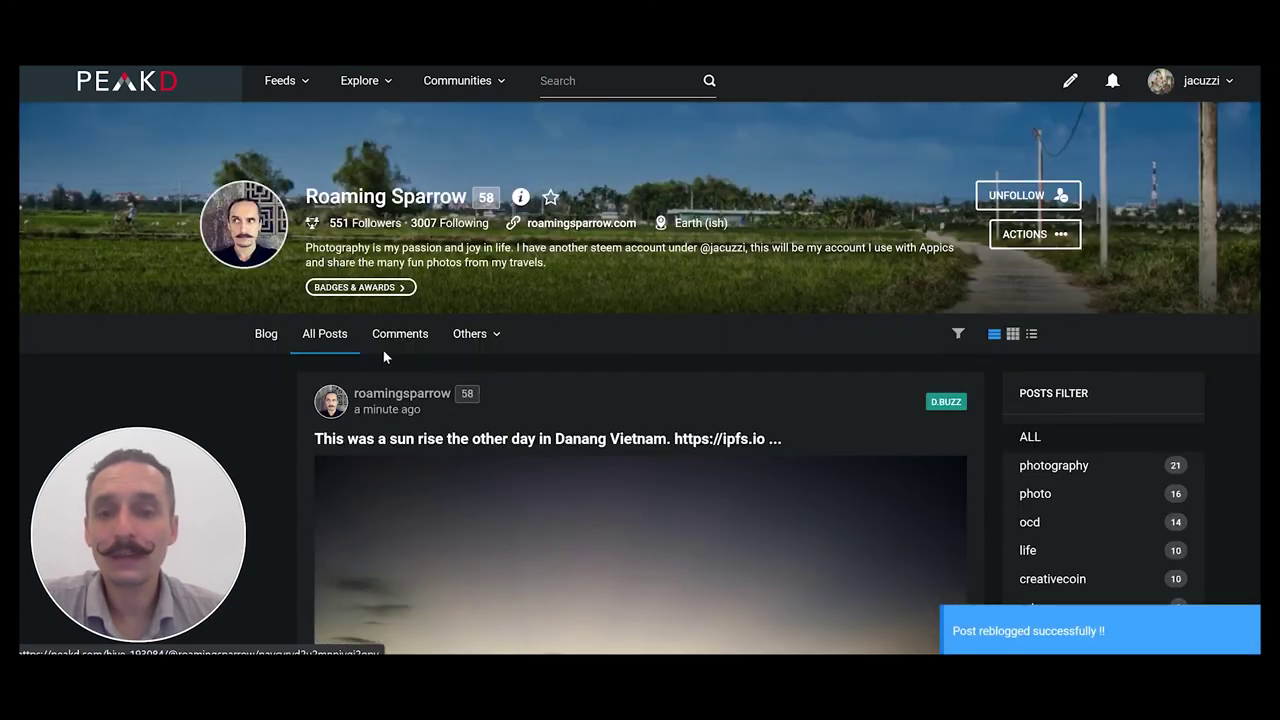
# Check the profile's blog for the sunrise post, and view the post with its tags on D.Buzz
pyautogui.click(280, 338)
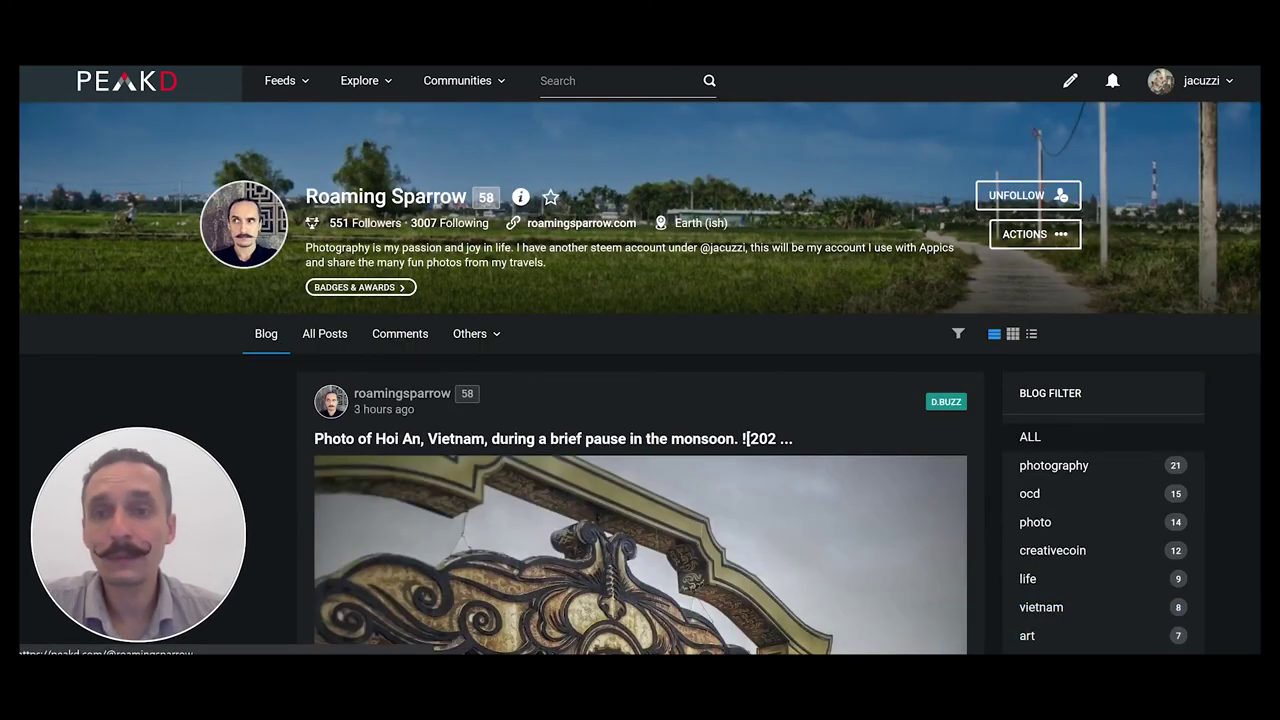
pyautogui.click(283, 200)
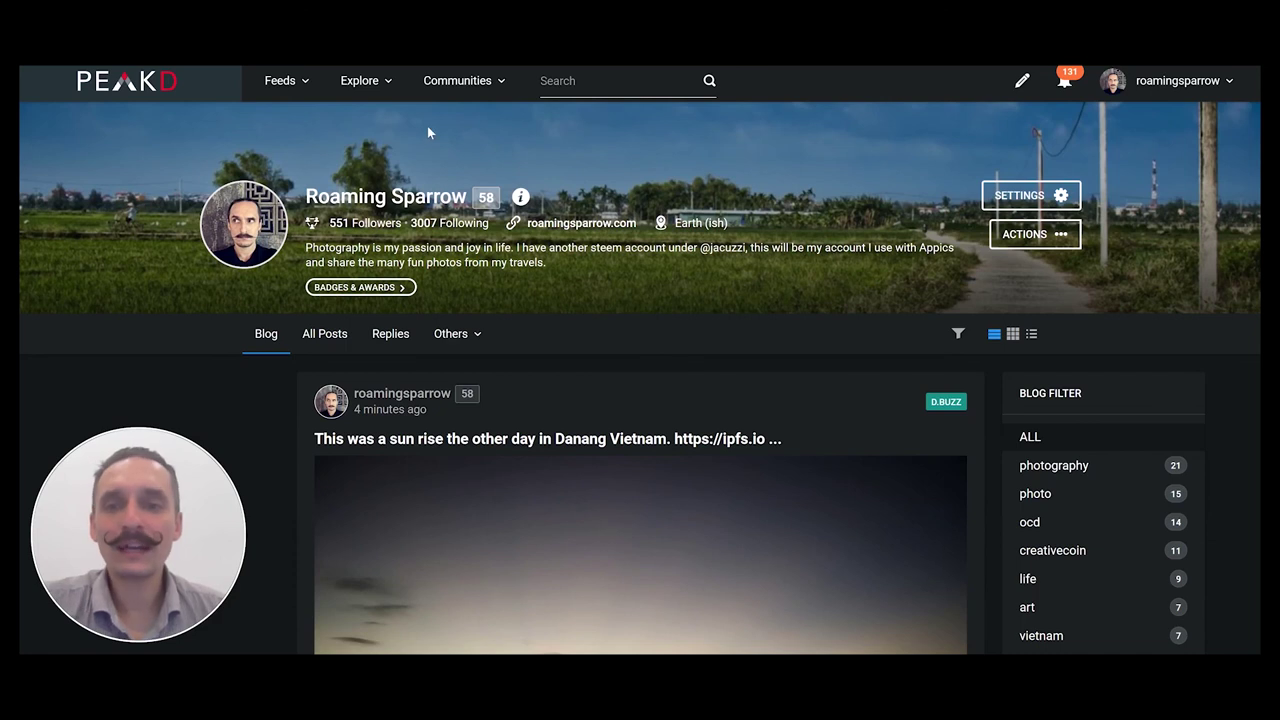
pyautogui.scroll(-2, 427, 133)
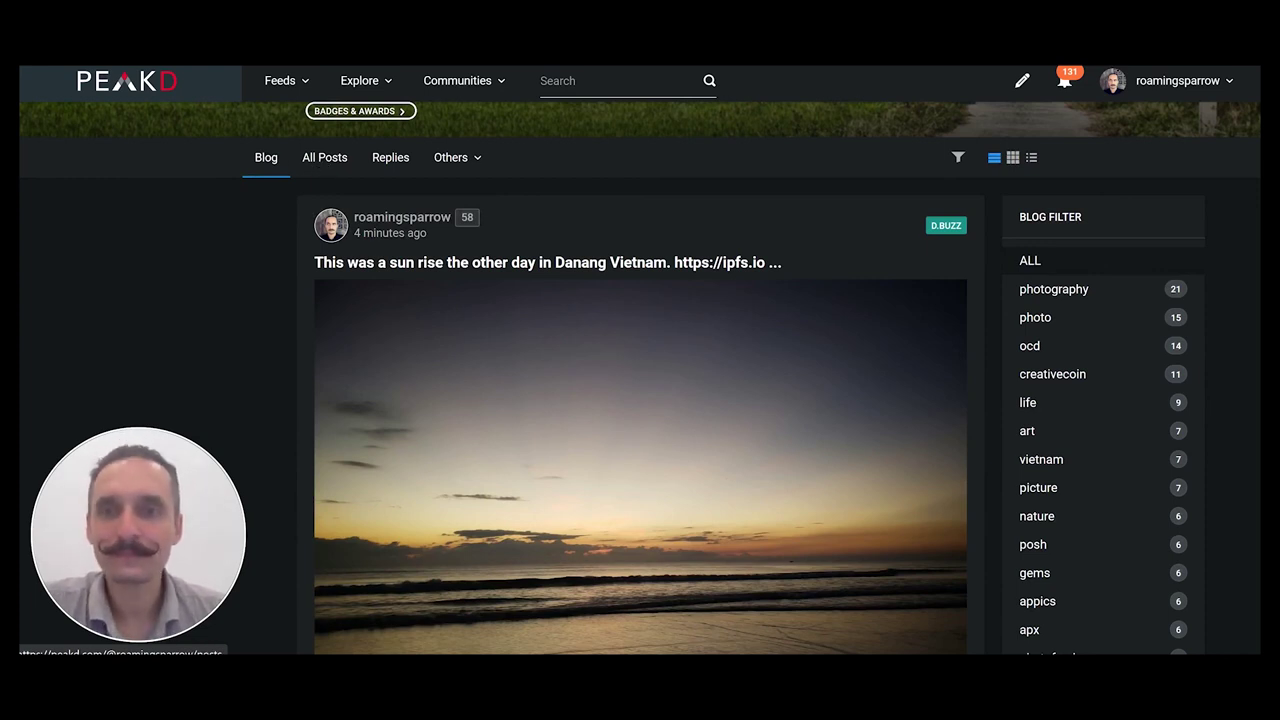
pyautogui.click(549, 332)
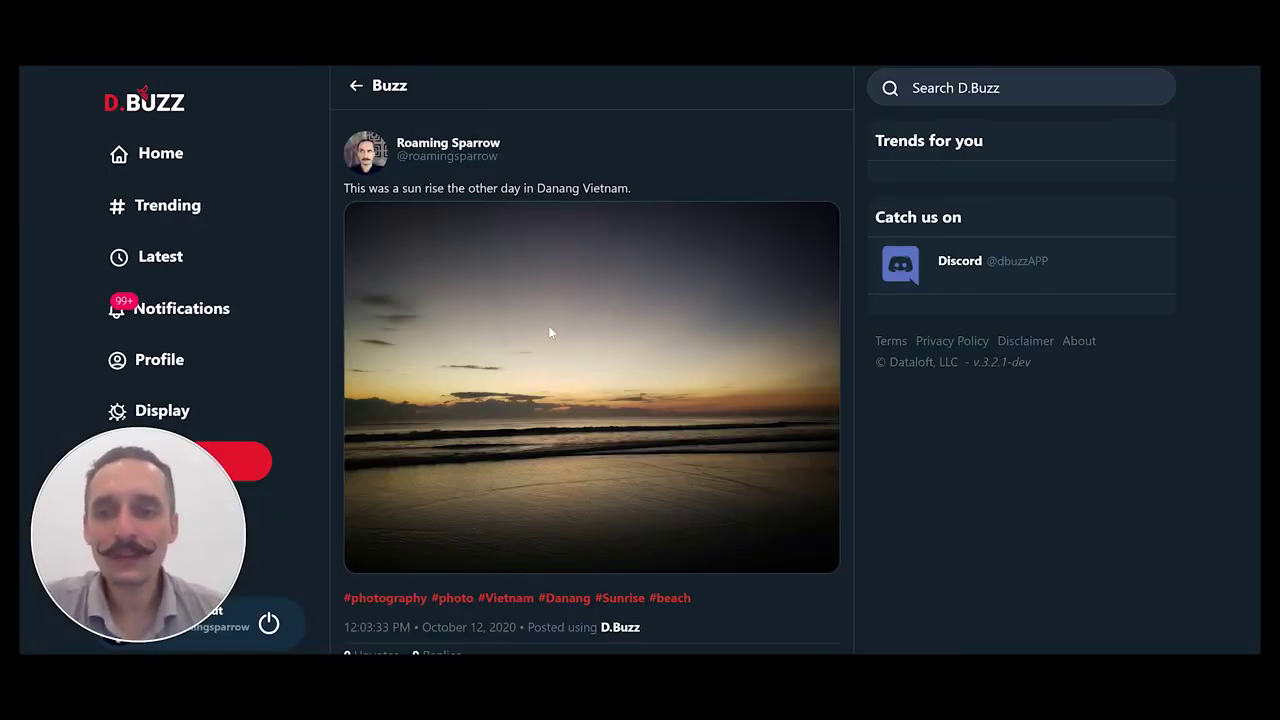